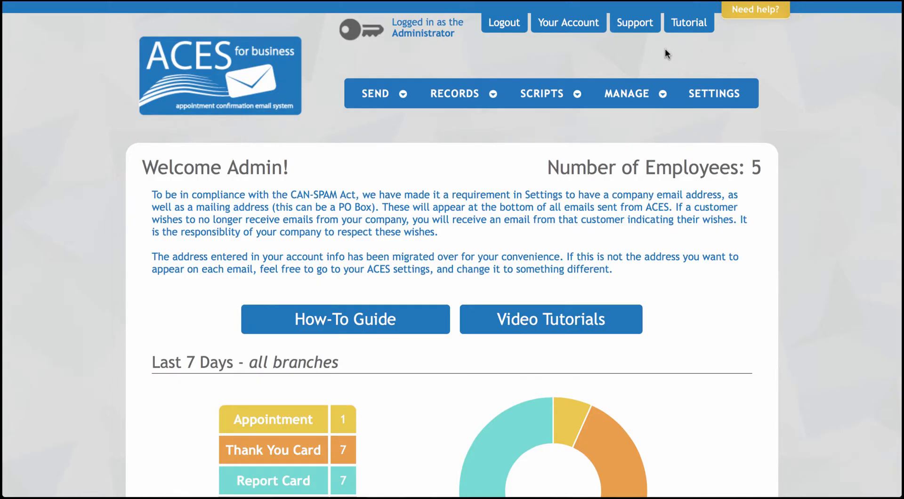
- Go to MANAGE > Agents and start a new agent with Add an Agent
mouse_move(649, 91)
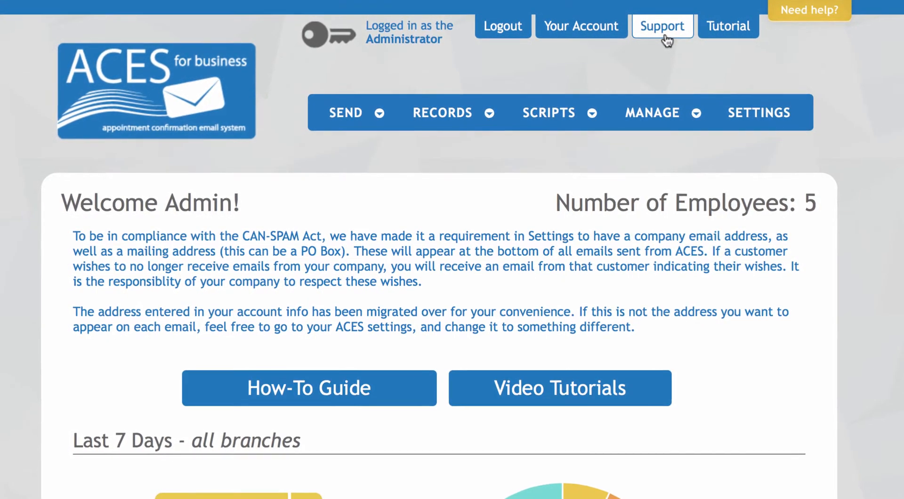
mouse_move(652, 113)
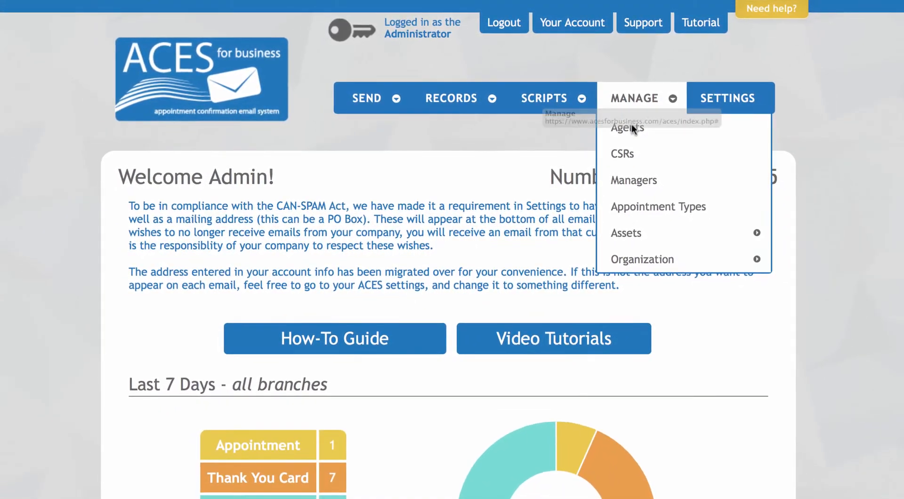
click(640, 138)
mouse_move(628, 107)
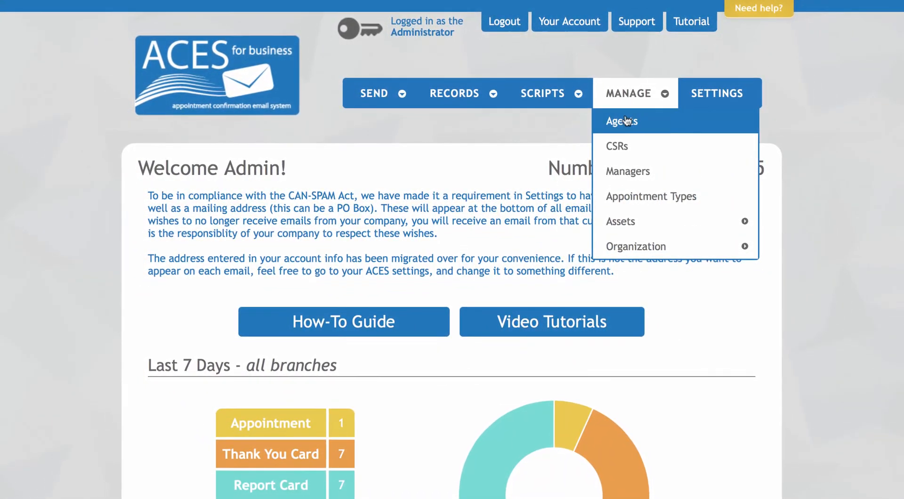
click(625, 121)
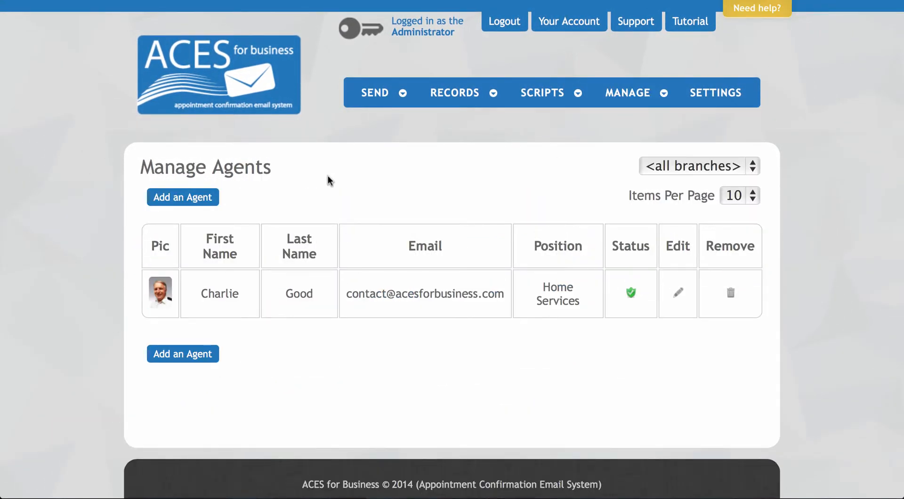
click(207, 197)
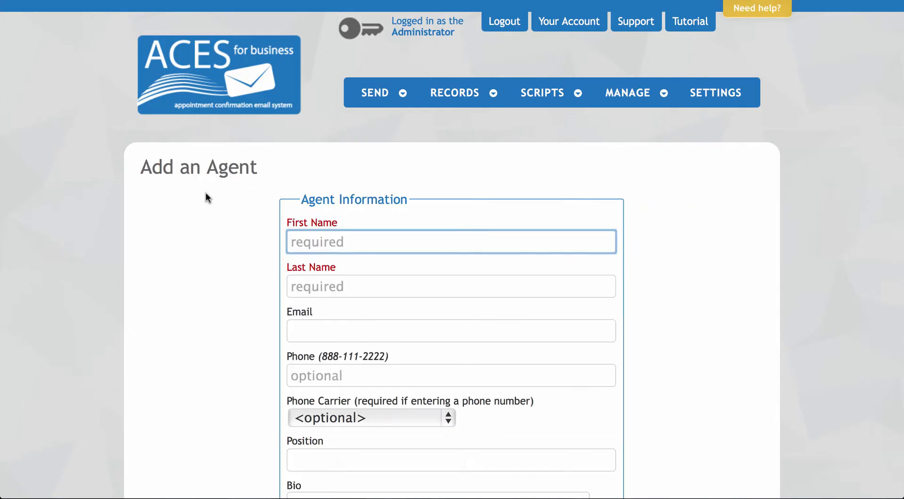
- Fill in the agent's first name, last name, e-mail address and phone number
text(Jim)
key(Tab)
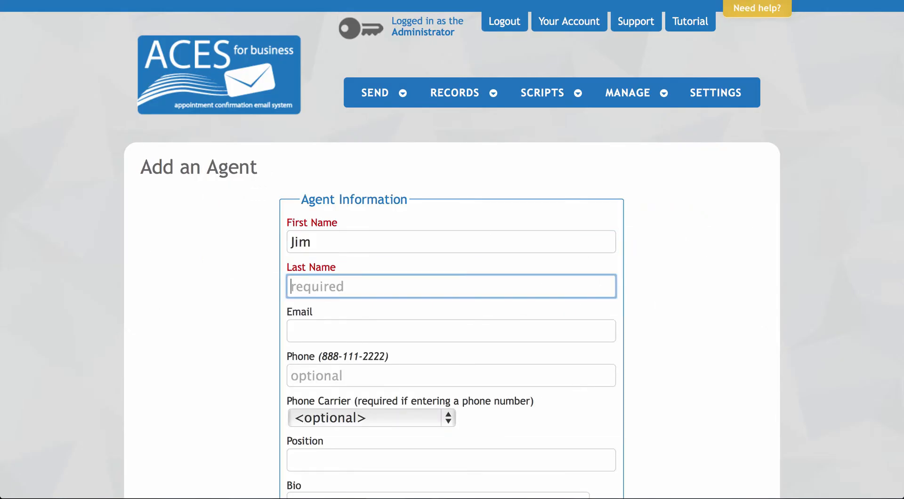
text(Smith)
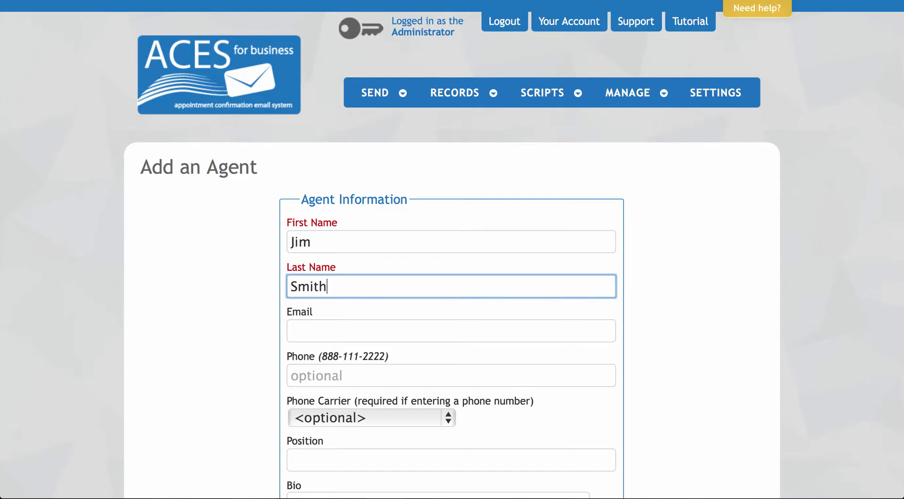
key(Tab)
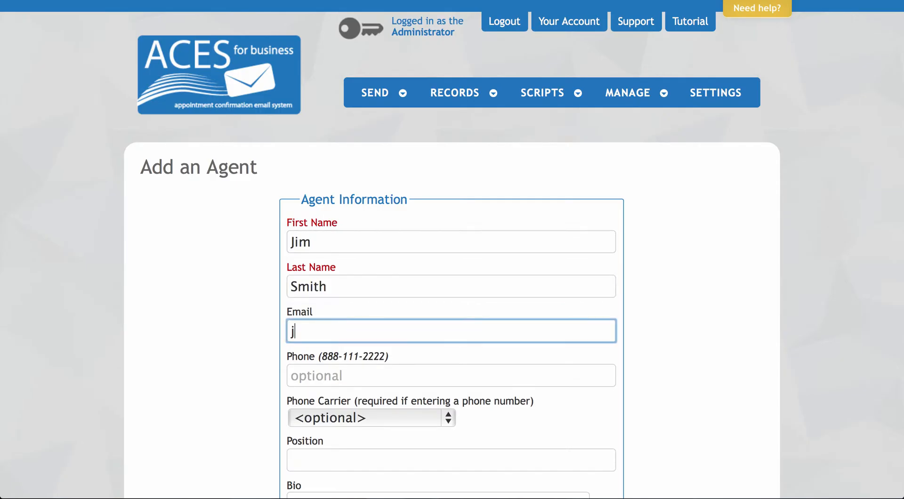
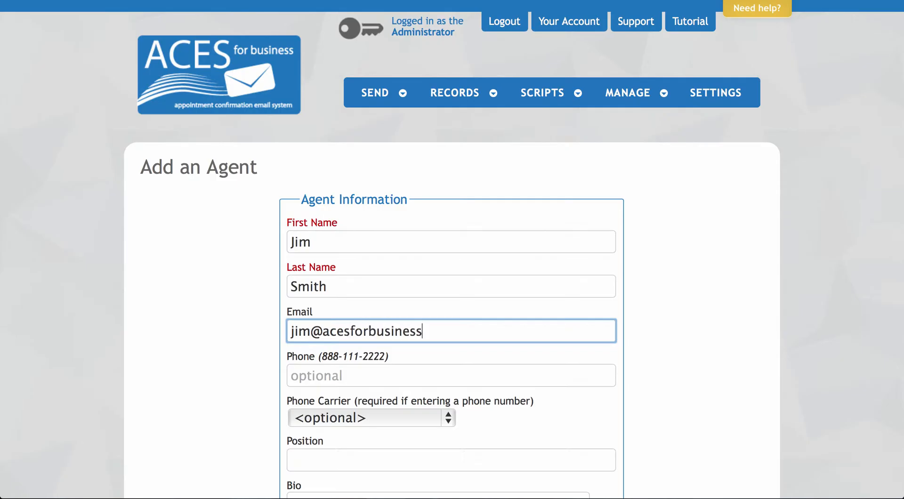
scroll(452, 250, down, 5)
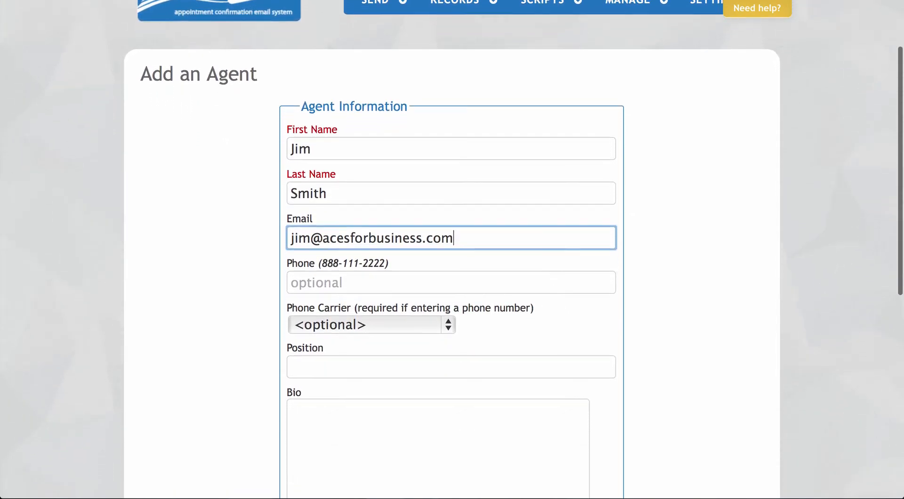
click(291, 236)
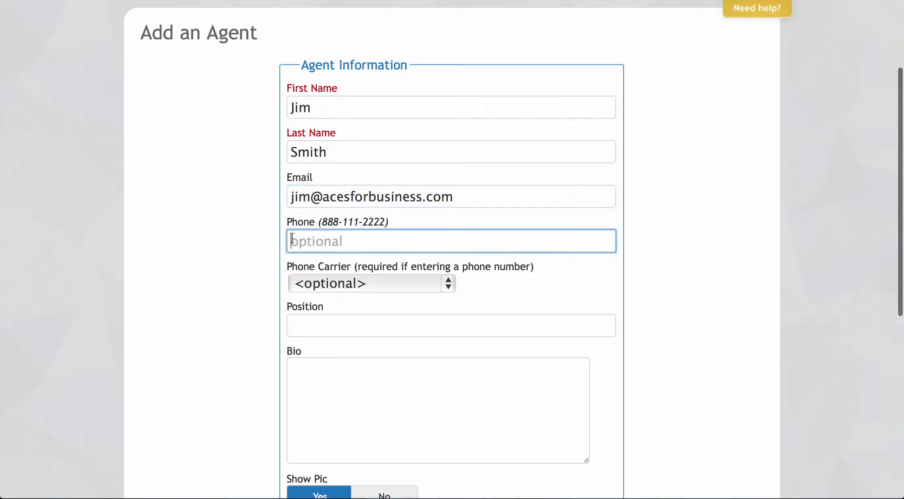
text(555-)
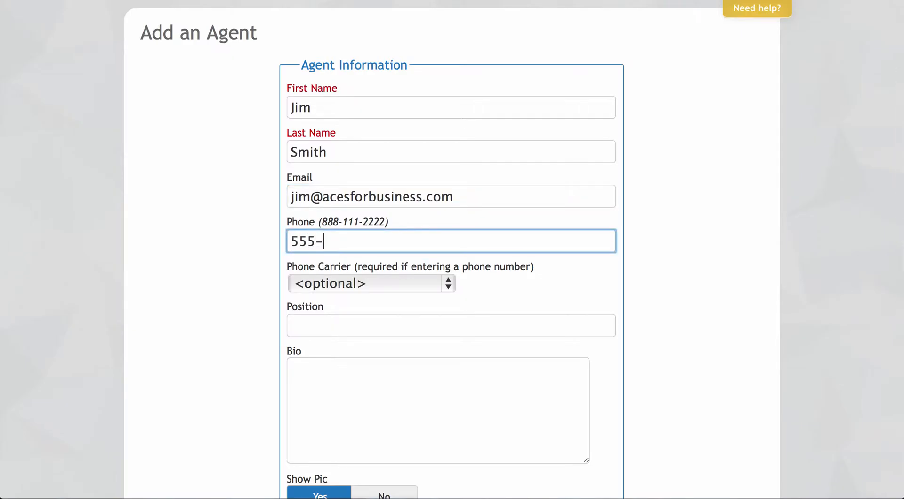
text(555-5555)
- Set phone carrier Verizon, position Home Inspector, and a short Eagle Scout bio
click(449, 285)
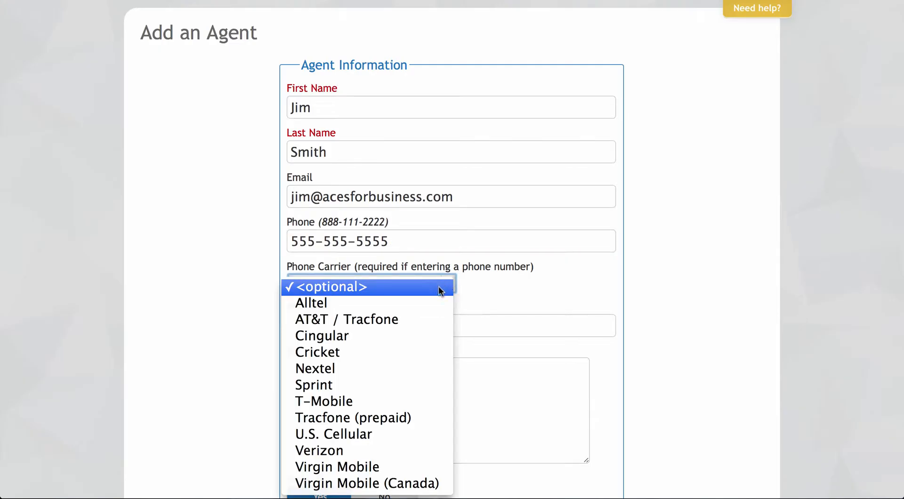
click(383, 449)
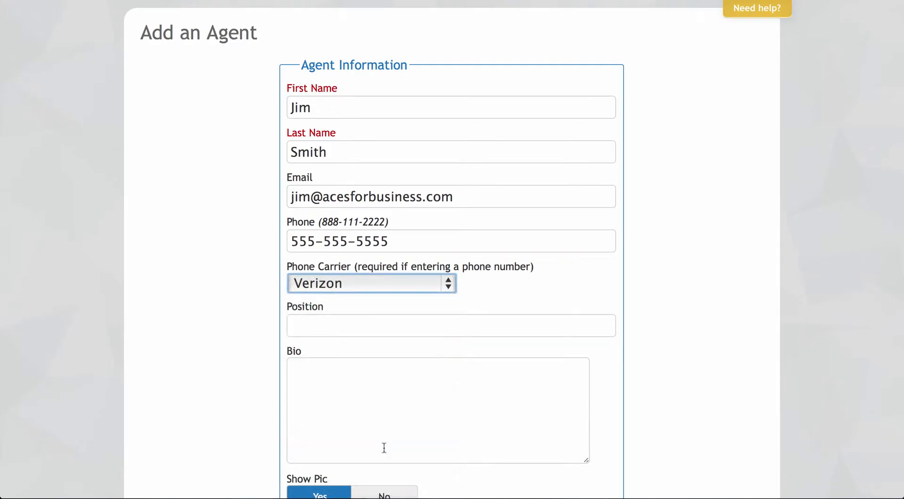
click(315, 324)
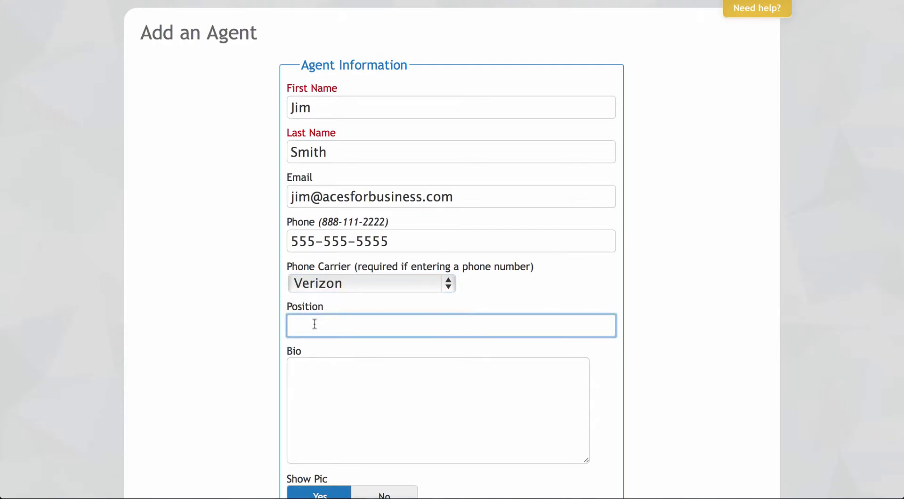
text(Home Inspector)
key(Tab)
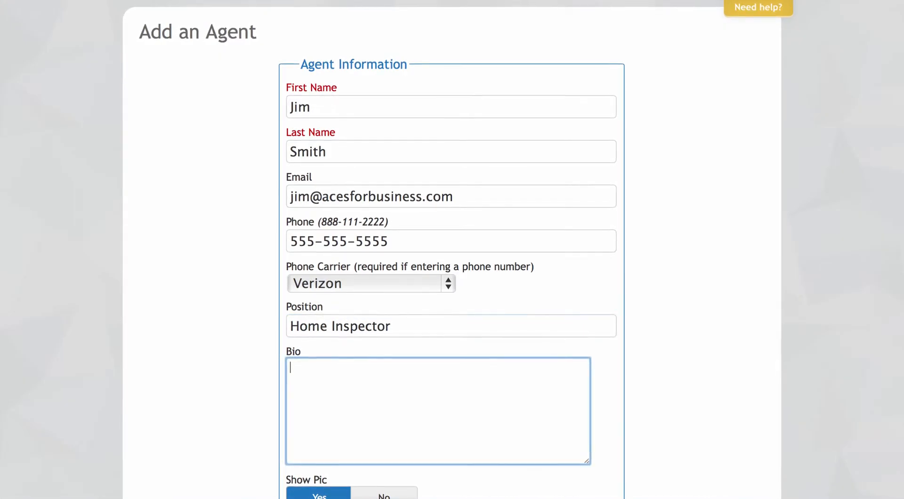
text(Jim is )
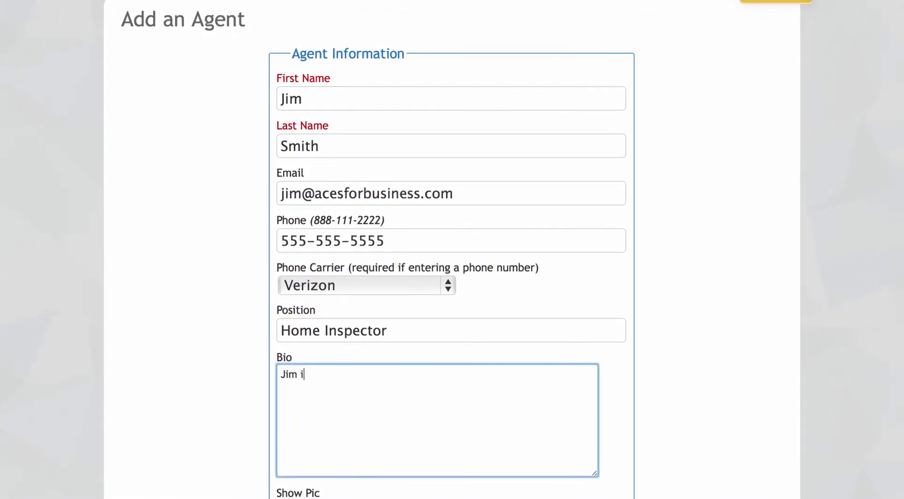
text(an Eagl)
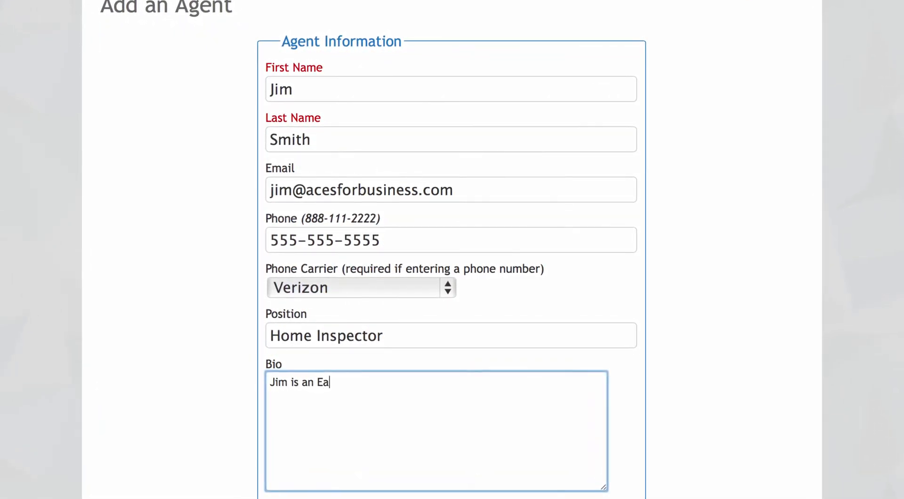
text(e )
text(Scout)
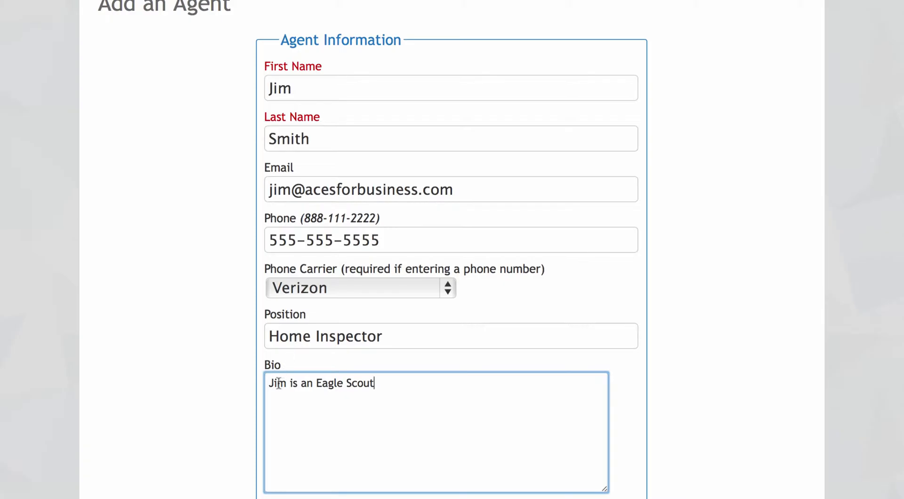
- Leave Show Pic at Yes after toggling it, and browse for the agent's picture
scroll(214, 299, down, 2)
scroll(215, 293, down, 5)
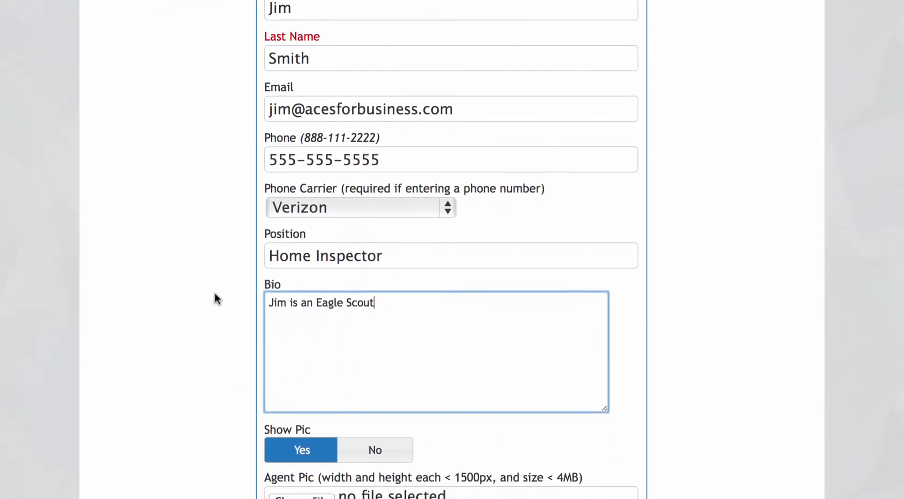
scroll(217, 299, down, 1)
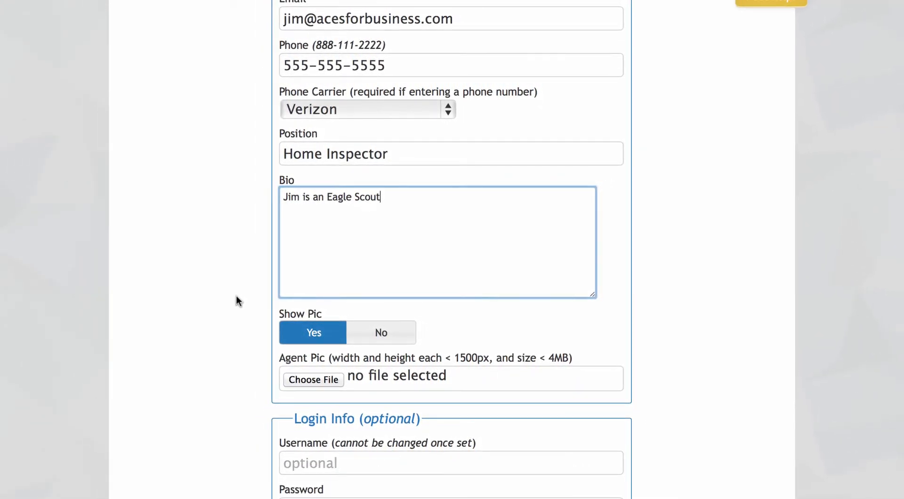
click(364, 330)
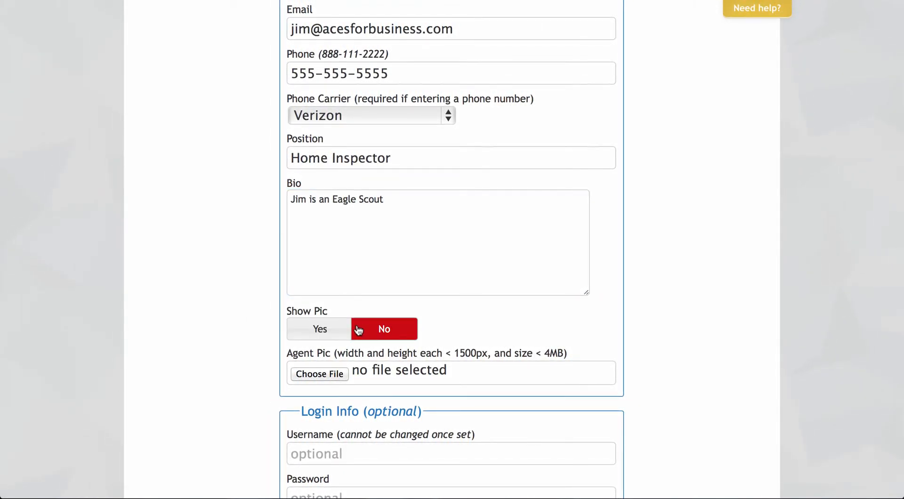
click(298, 331)
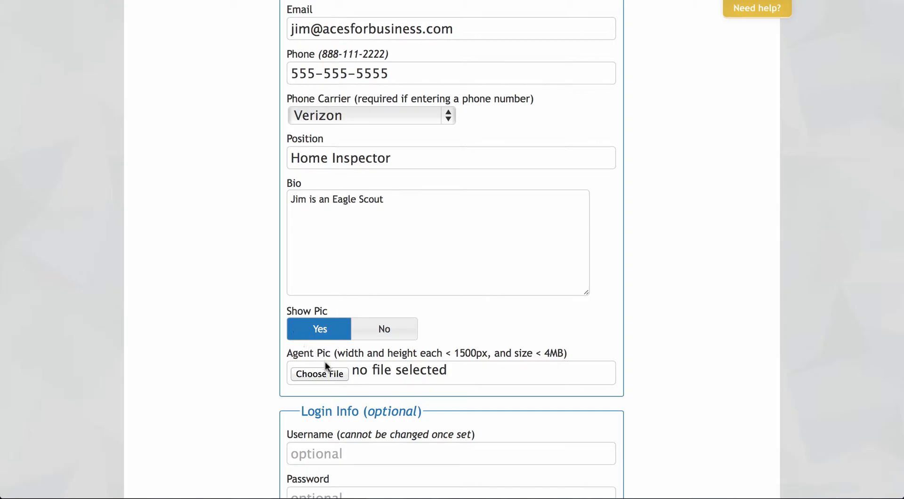
click(332, 374)
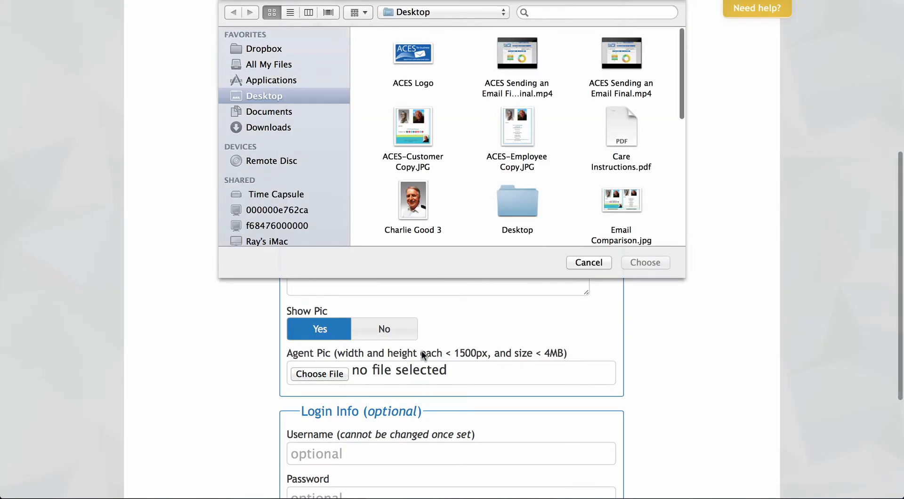
- Attach the selected photo and save the new Home Inspector agent with Add This Agent
scroll(583, 175, down, 2)
scroll(583, 175, down, 2)
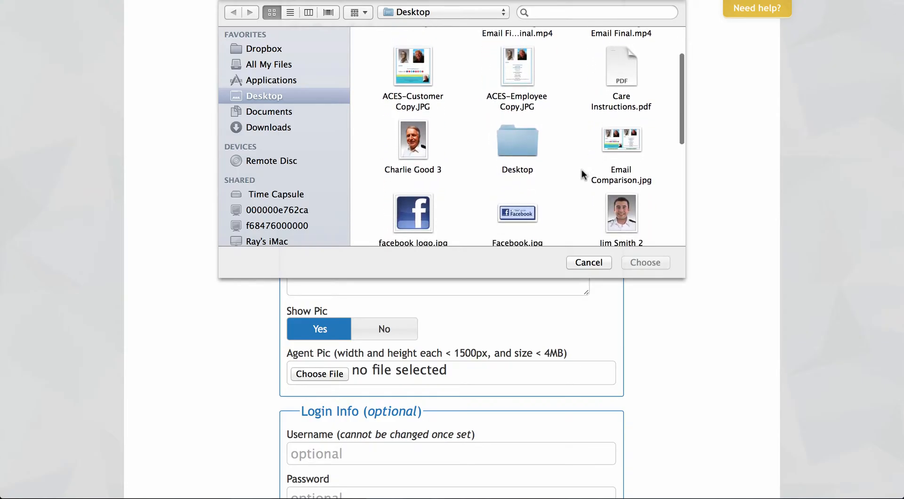
click(629, 212)
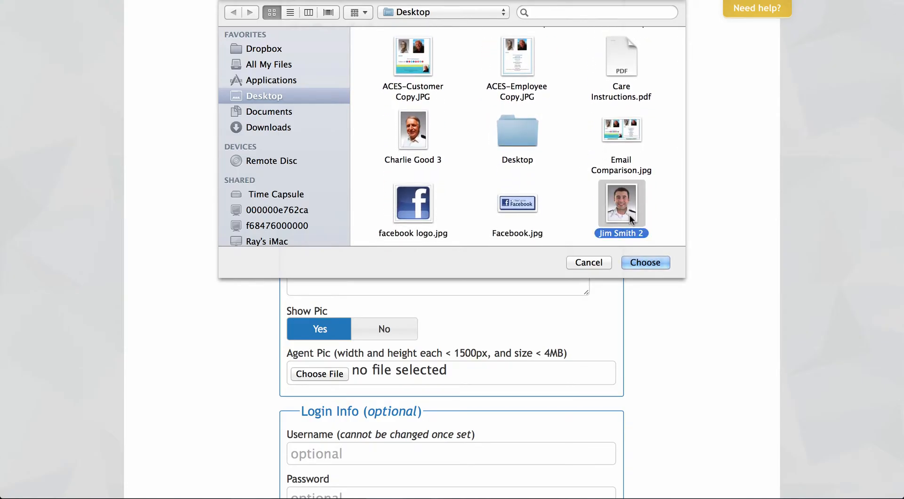
click(652, 263)
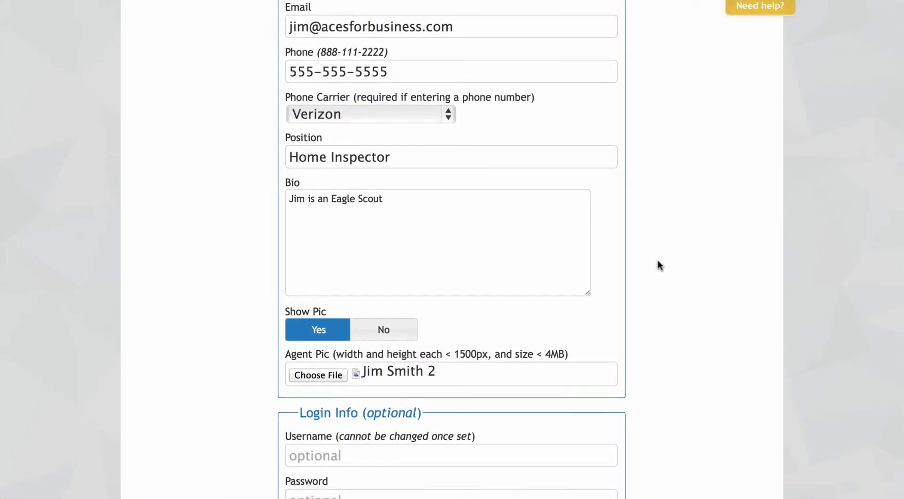
scroll(214, 233, down, 3)
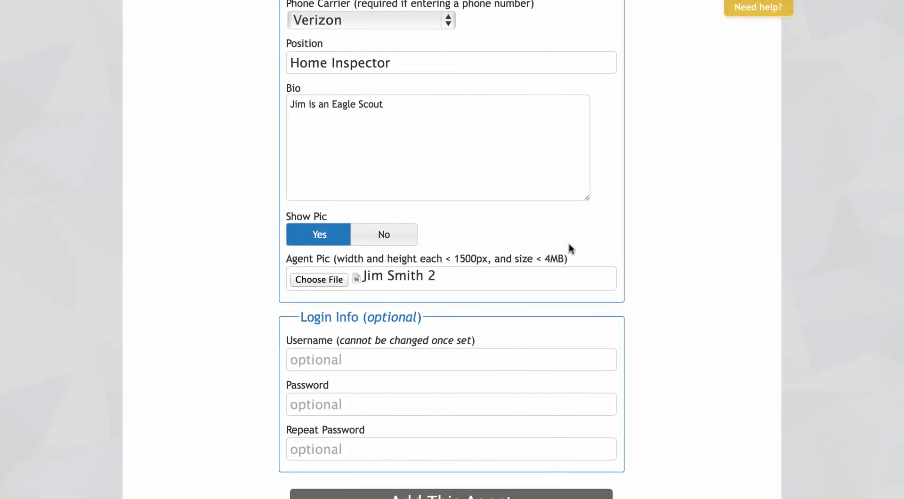
scroll(570, 248, down, 2)
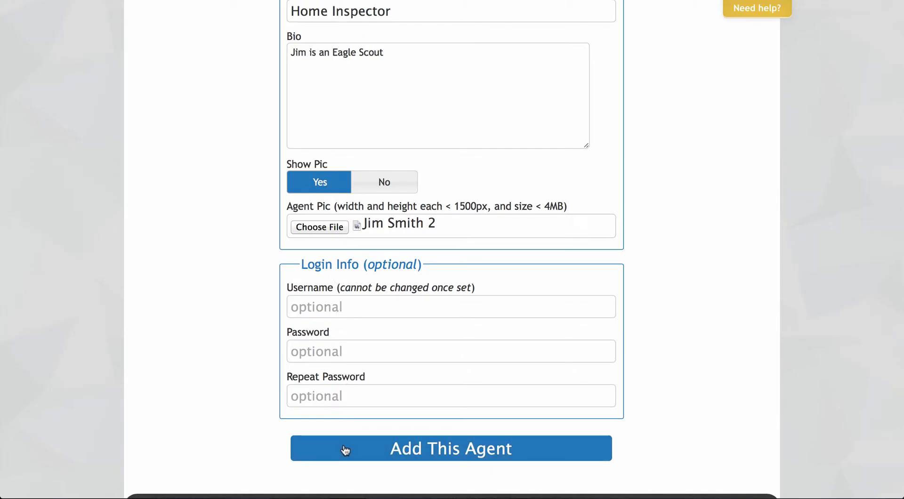
click(345, 449)
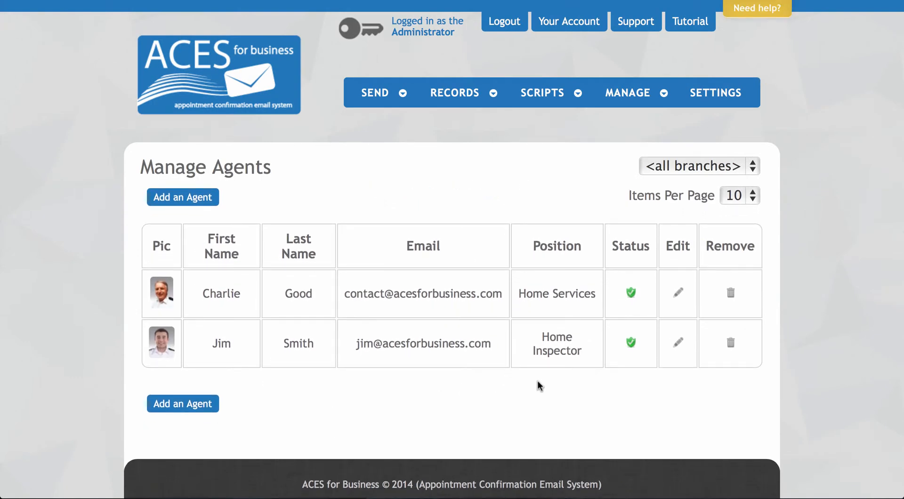
- Open the first customer service rep's Edit CSR Info page from Manage > CSRs
click(637, 94)
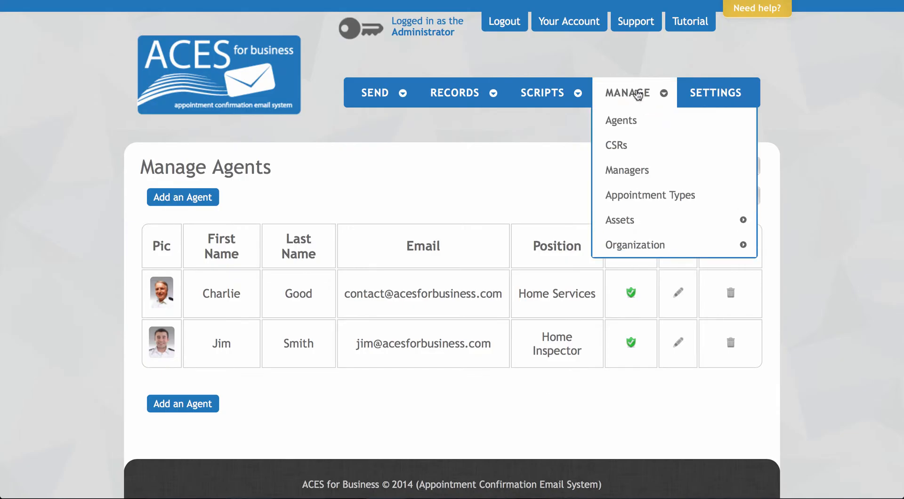
click(640, 145)
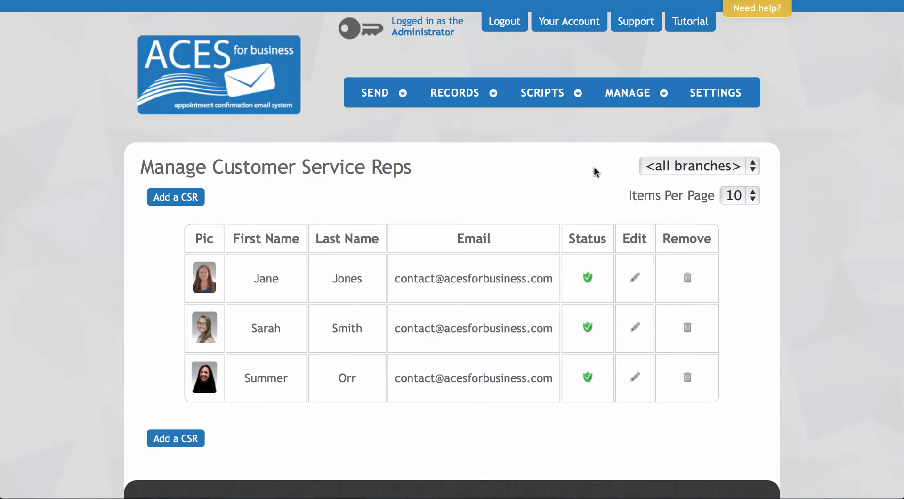
click(635, 279)
scroll(240, 215, down, 3)
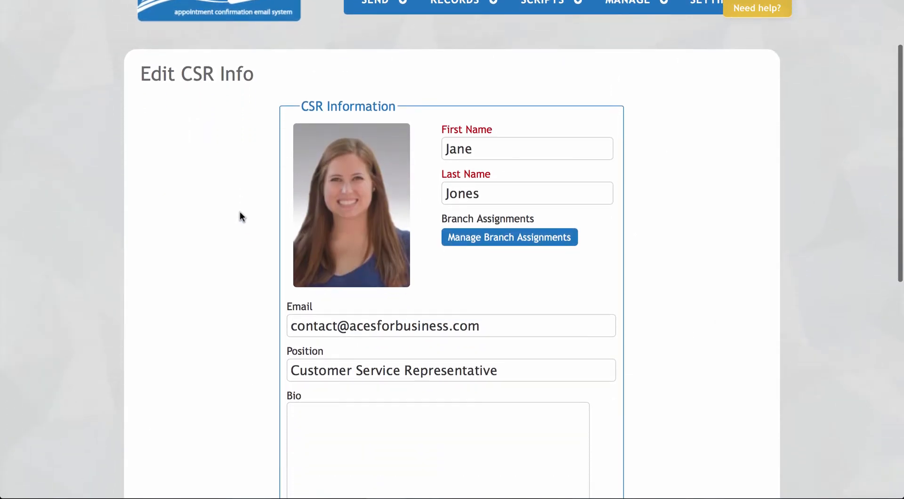
scroll(240, 217, down, 1)
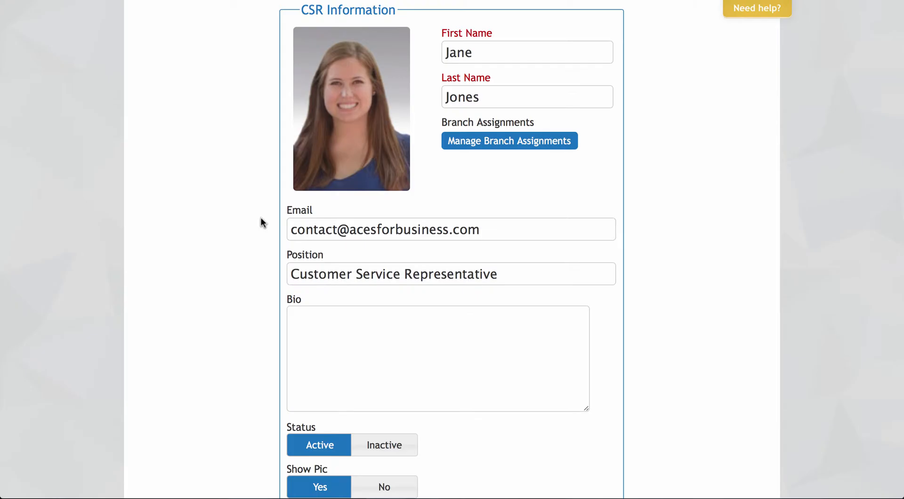
scroll(262, 216, down, 2)
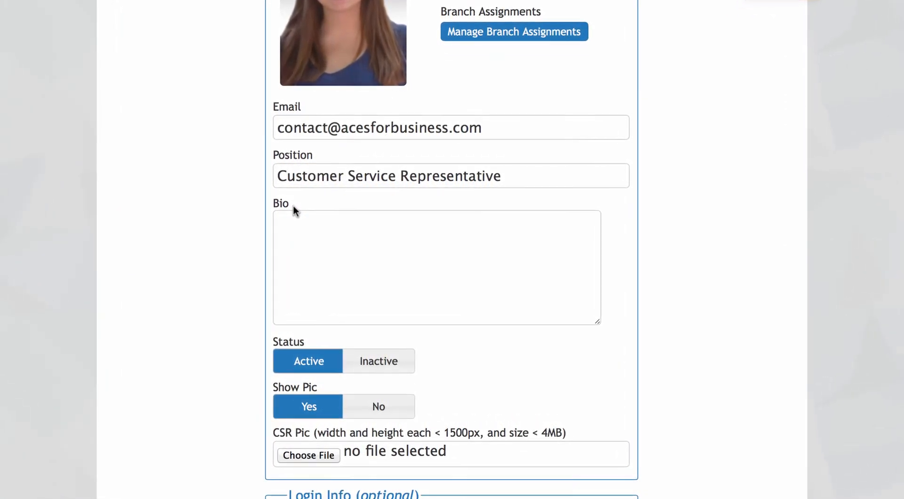
scroll(290, 204, down, 2)
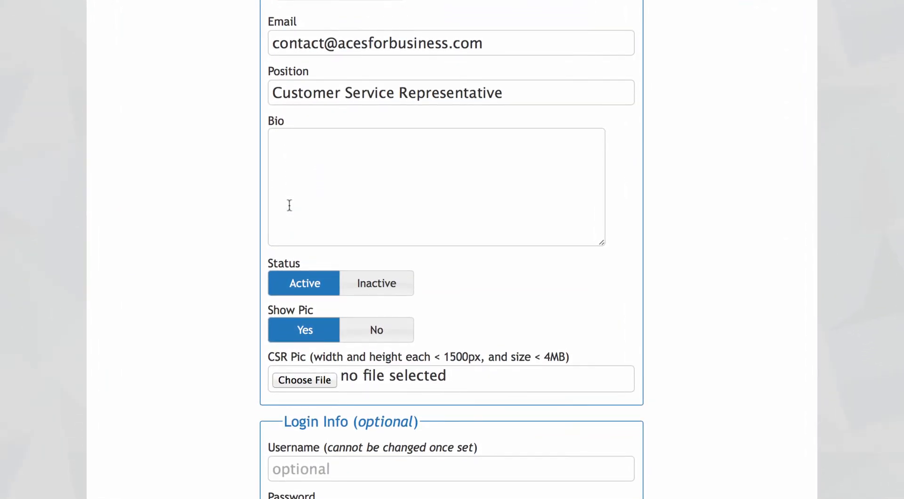
- Switch the rep's status to Inactive and back to Active, then review the form
click(356, 295)
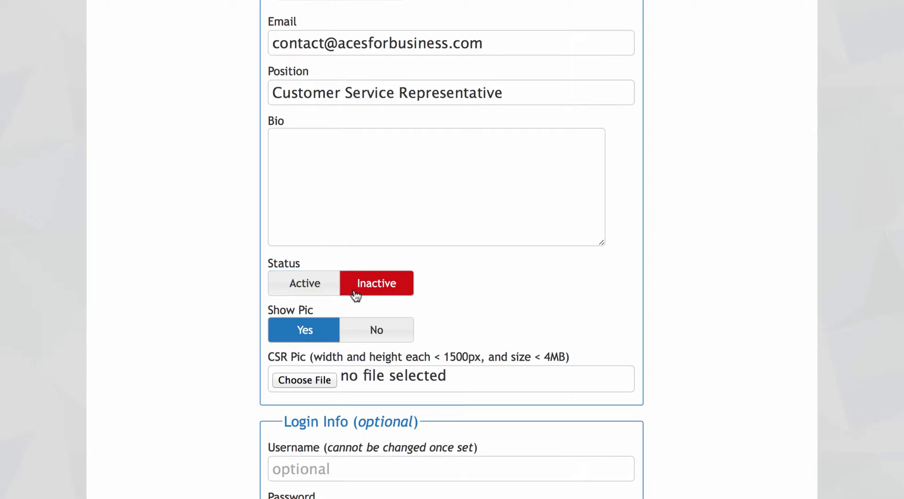
click(279, 285)
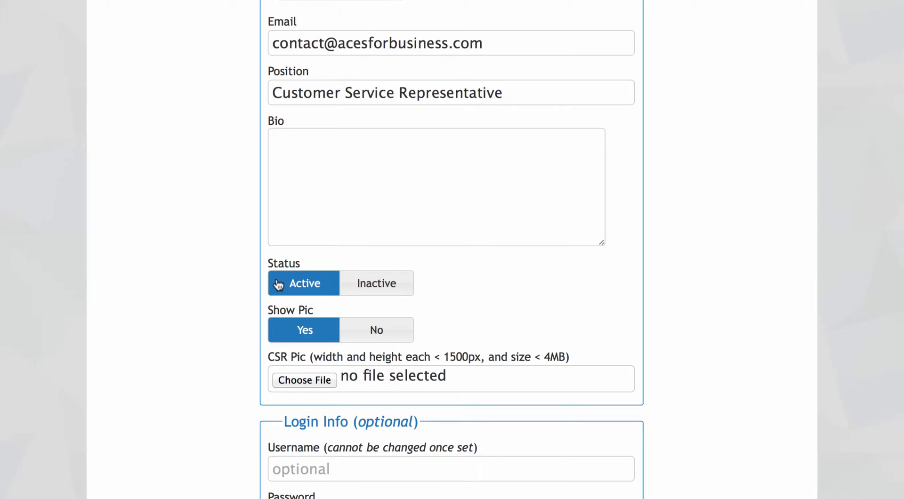
scroll(240, 266, down, 3)
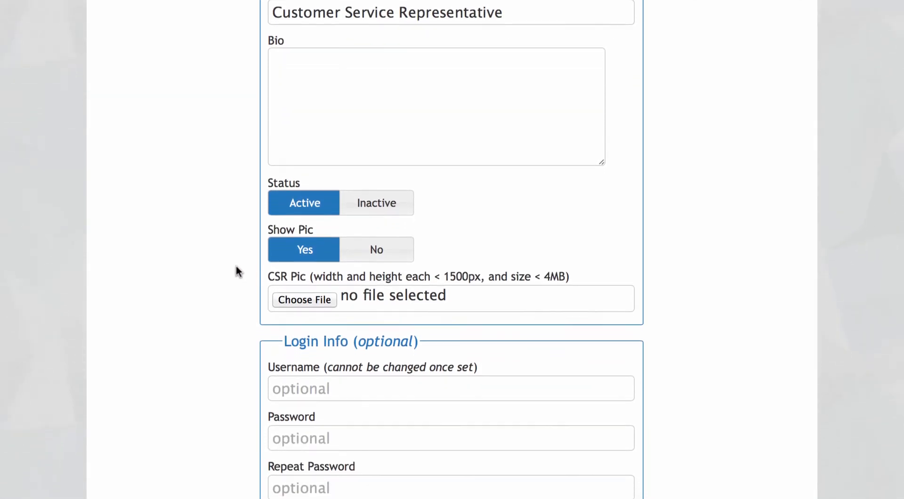
scroll(239, 272, down, 1)
scroll(239, 272, down, 1)
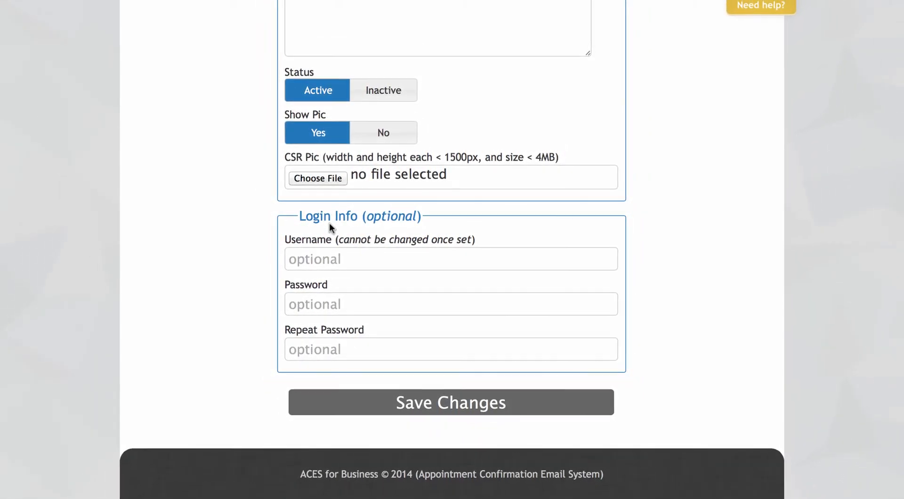
scroll(329, 222, up, 4)
scroll(332, 223, up, 8)
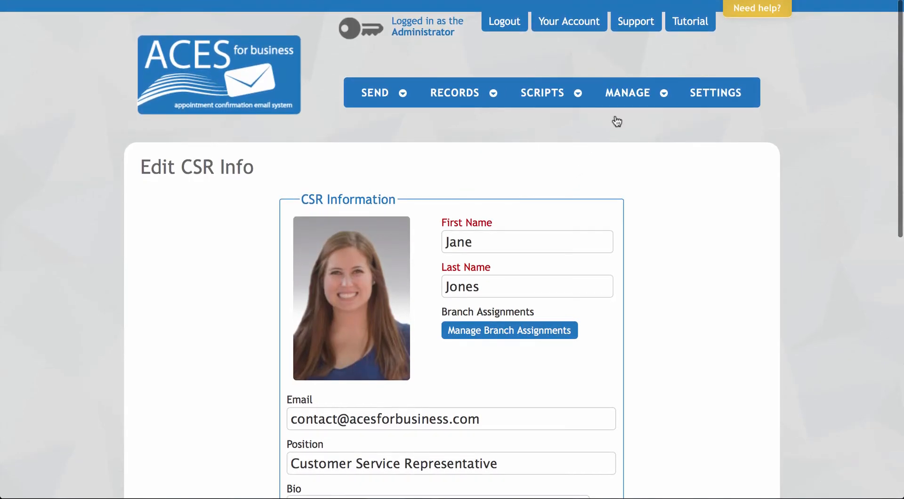
- View the Managers list, then open a blank Add an Appointment Type form from Appointment Types
mouse_move(629, 95)
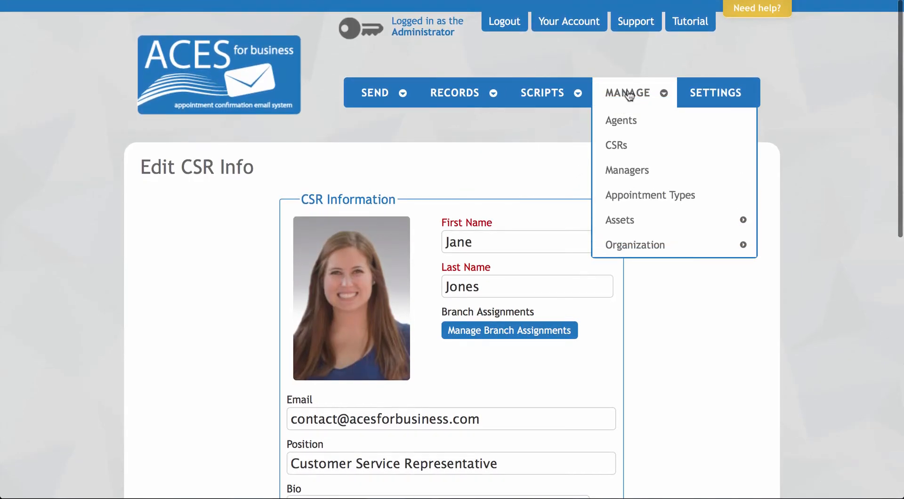
click(658, 170)
mouse_move(640, 93)
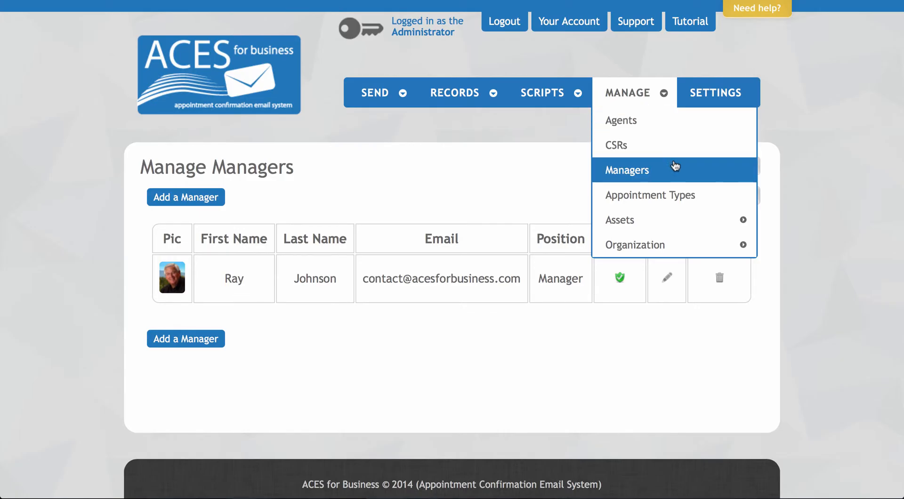
click(711, 193)
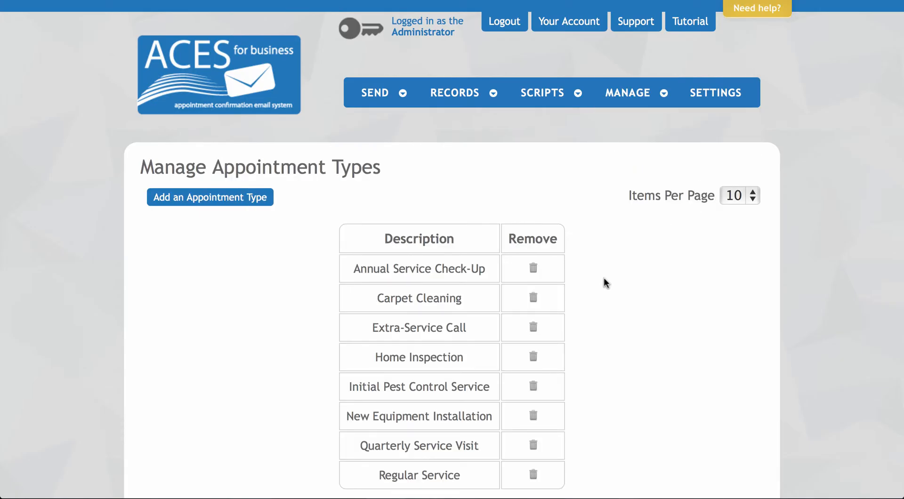
scroll(595, 286, down, 2)
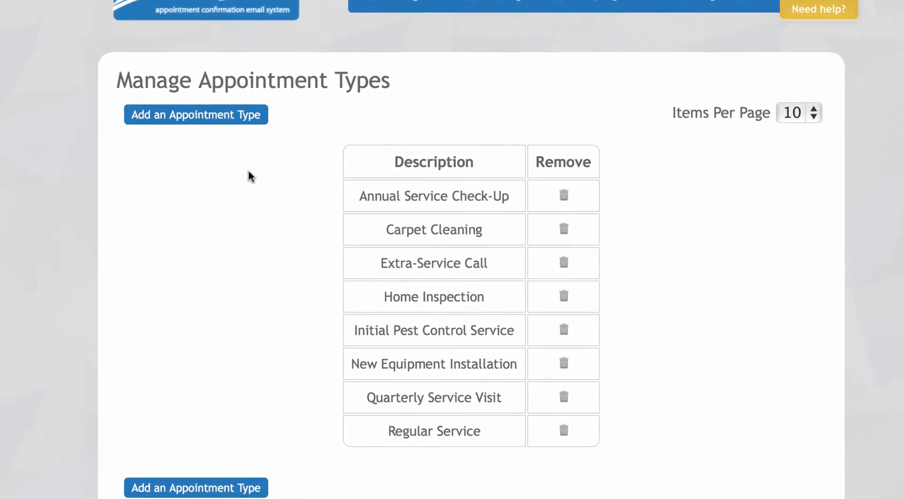
click(229, 125)
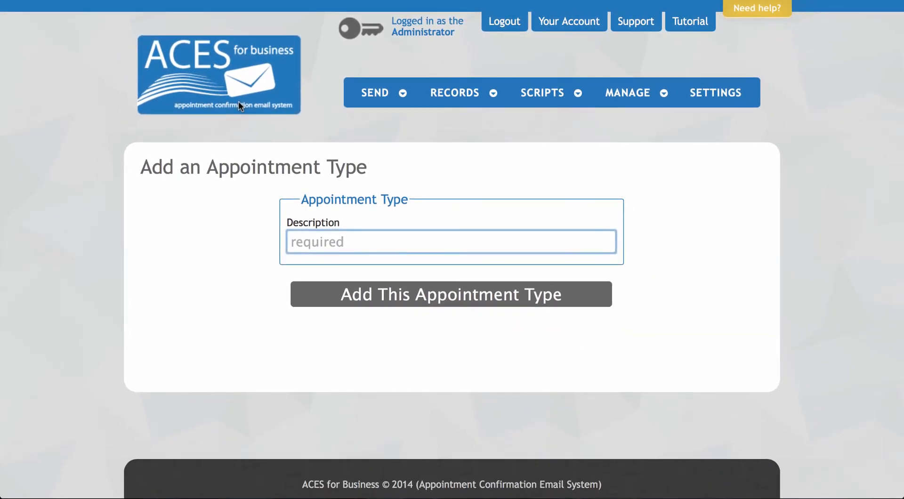
- Save a new appointment type named Deck Cleaning
text(Dee)
key(BackSpace)
text(ck Cleaning)
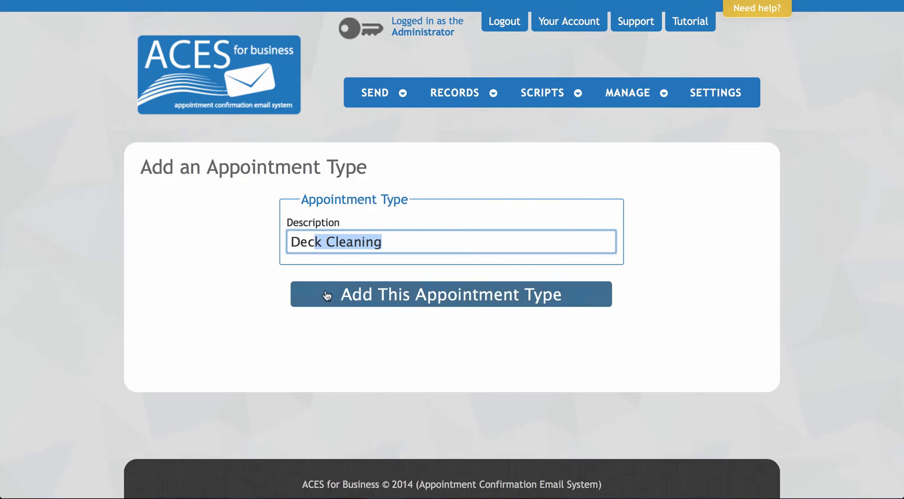
click(327, 298)
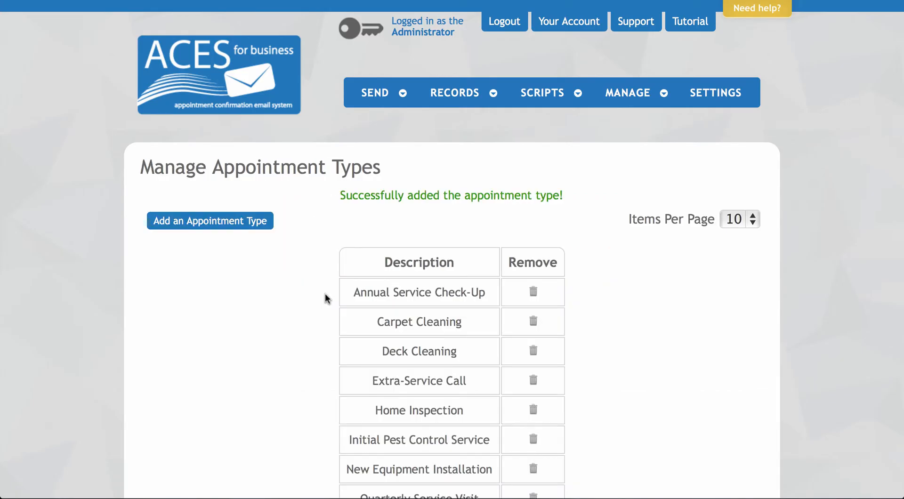
- Delete the Deck Cleaning appointment type and confirm the removal
scroll(320, 286, down, 3)
scroll(321, 286, down, 3)
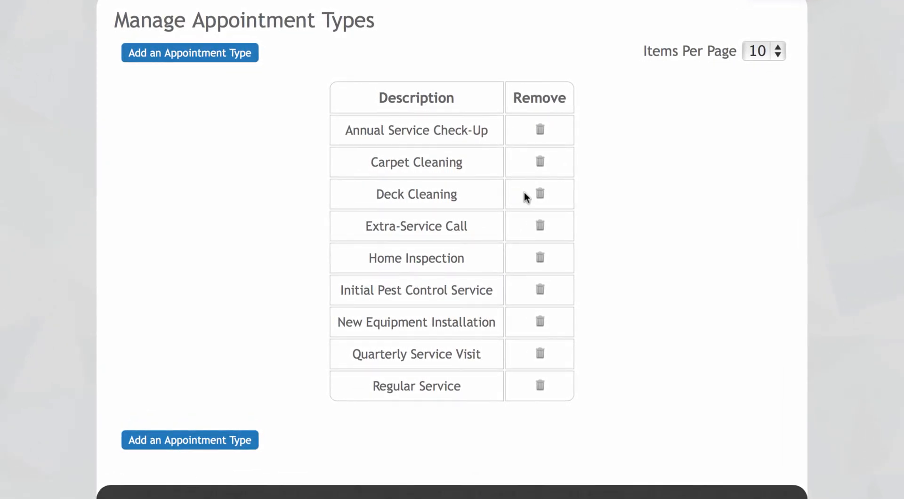
click(540, 195)
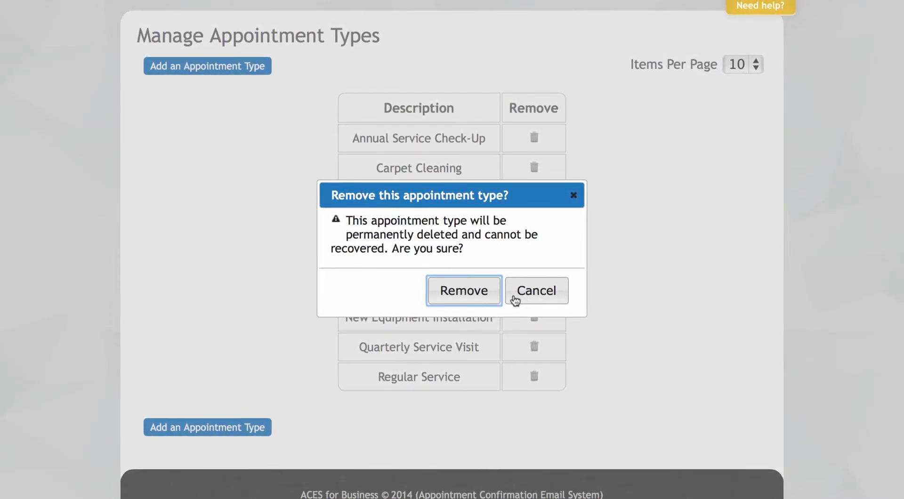
click(481, 296)
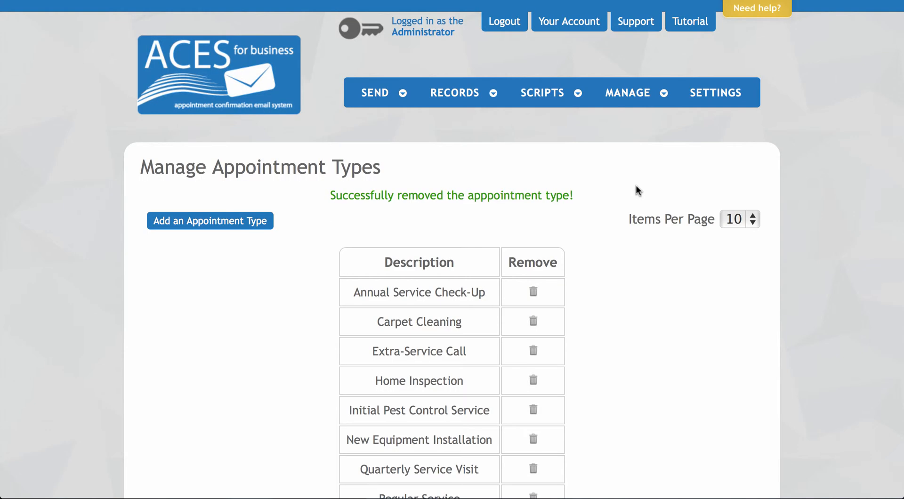
- Show Manage > Assets > Documents, listing Instructions, Service Agreement, Service Guarantee and Service Preparations
click(637, 97)
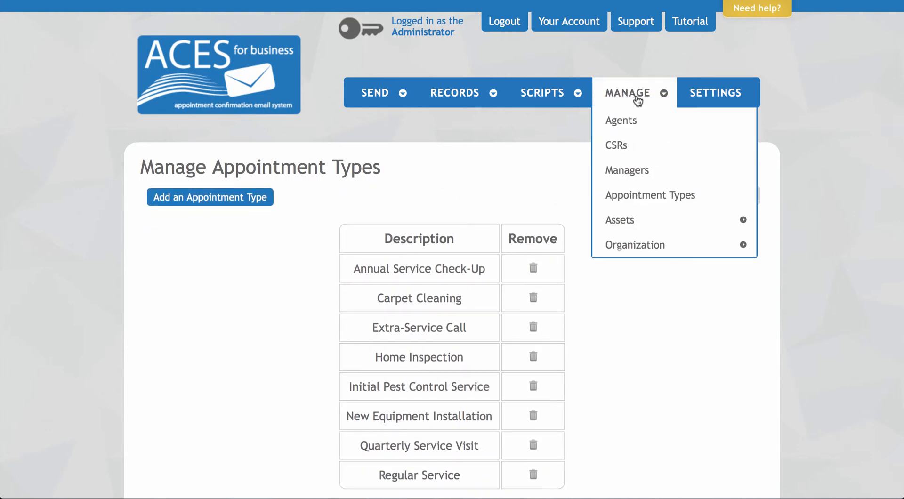
mouse_move(650, 222)
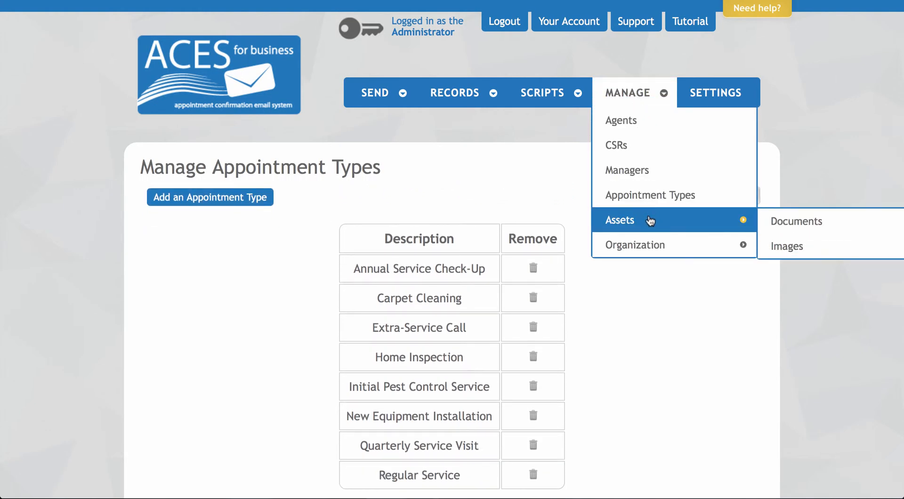
click(838, 221)
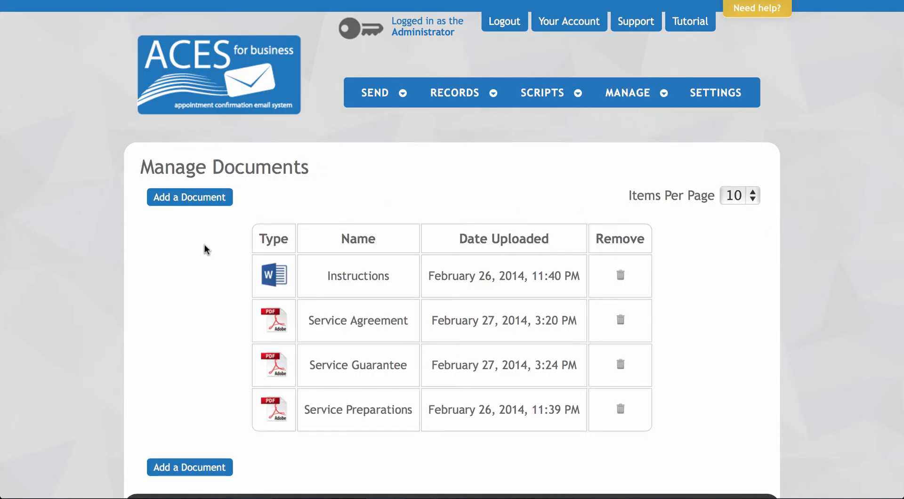
scroll(205, 245, down, 2)
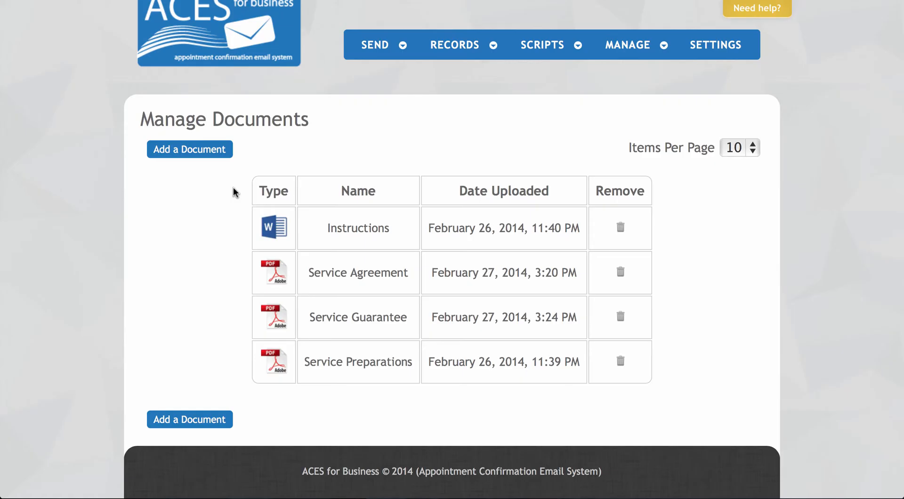
- Add a Terms of Service document with the file Terms of Service.pdf uploaded
click(222, 152)
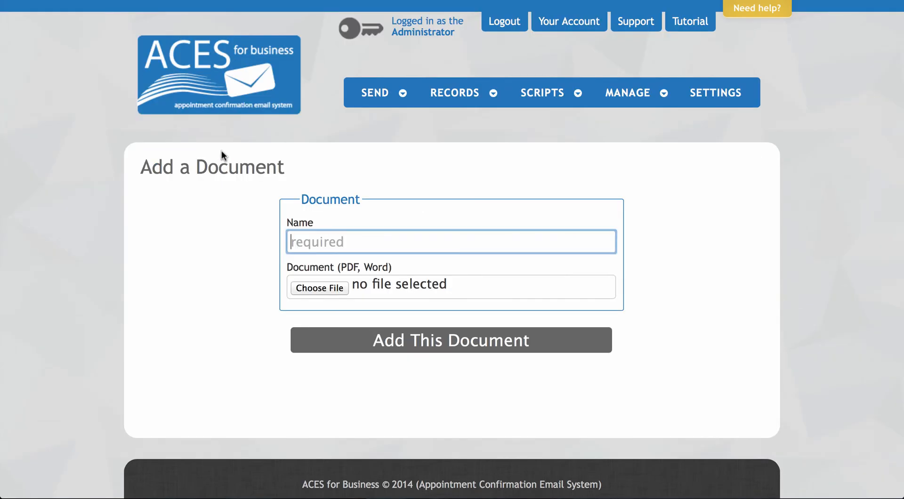
text(Terms of Service)
click(320, 288)
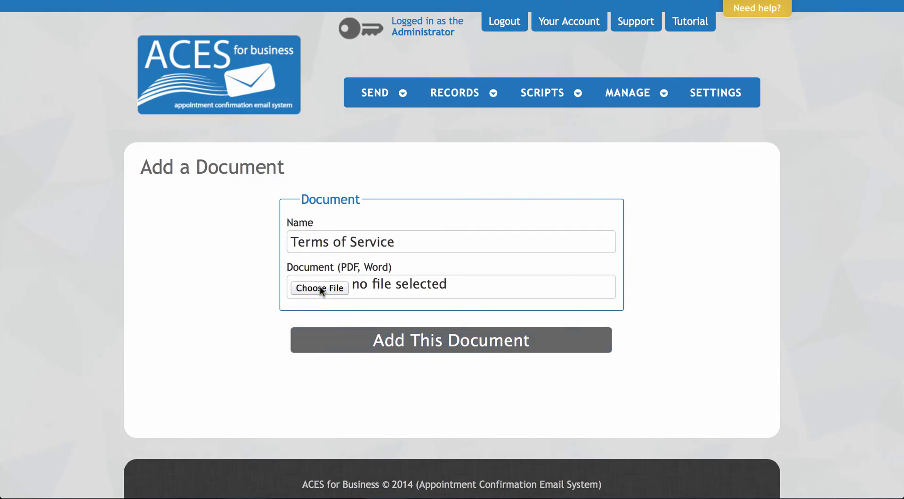
scroll(578, 164, down, 5)
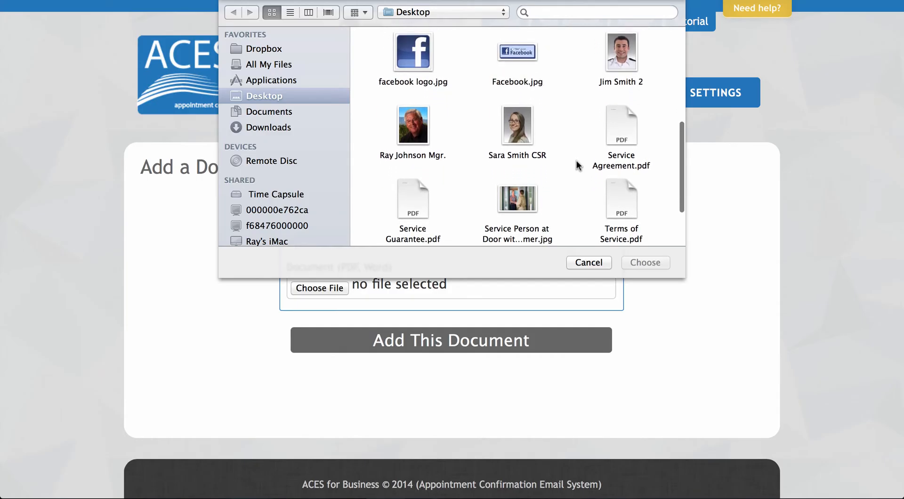
click(620, 211)
click(651, 262)
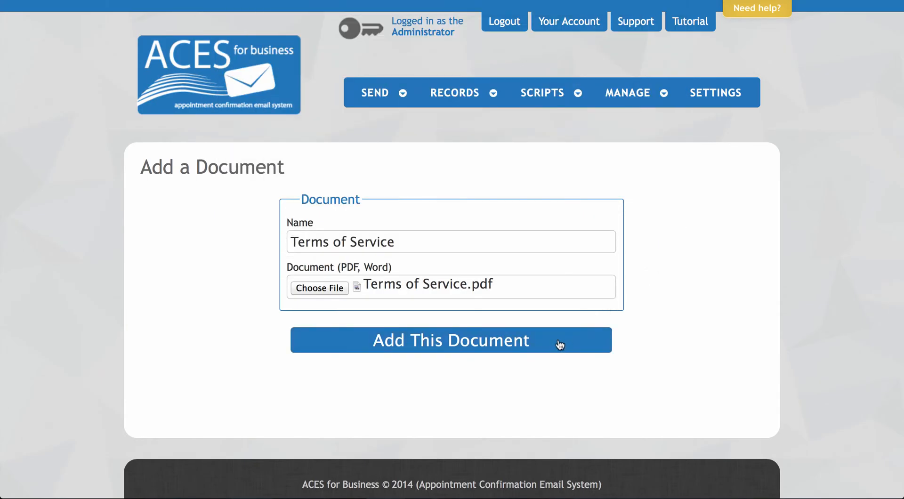
click(559, 345)
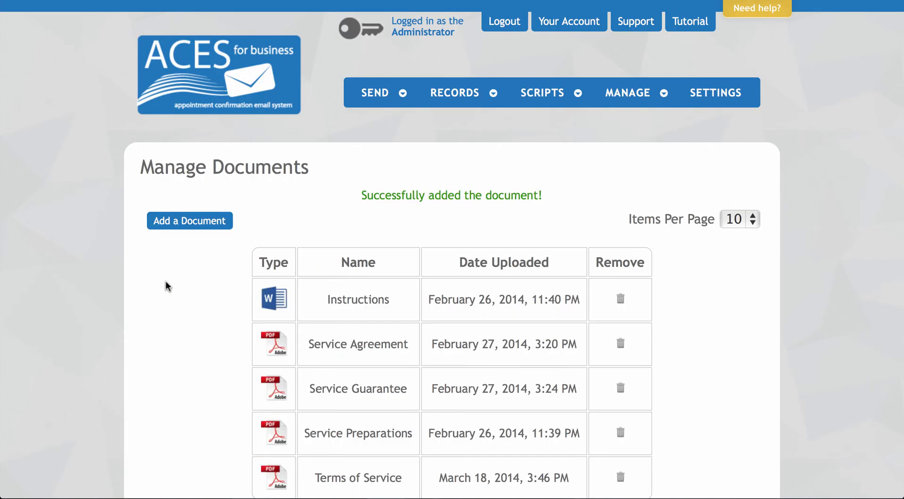
scroll(188, 286, down, 1)
scroll(188, 286, down, 3)
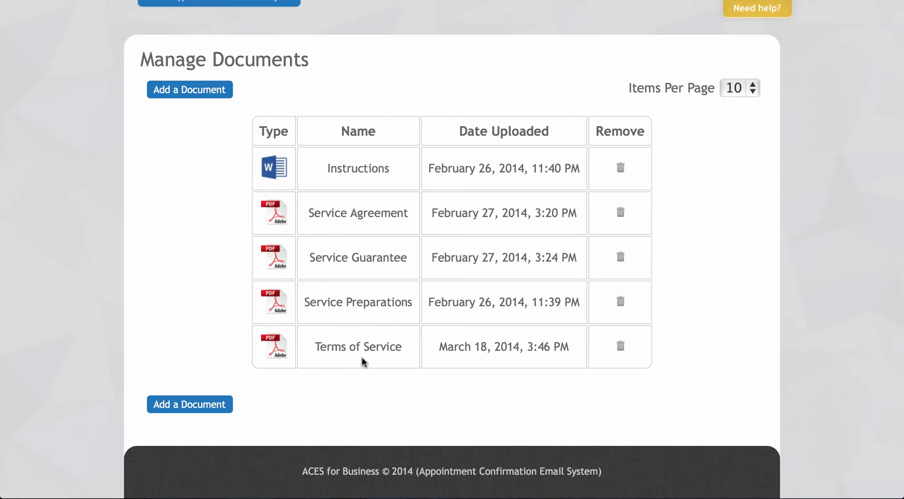
scroll(362, 360, up, 3)
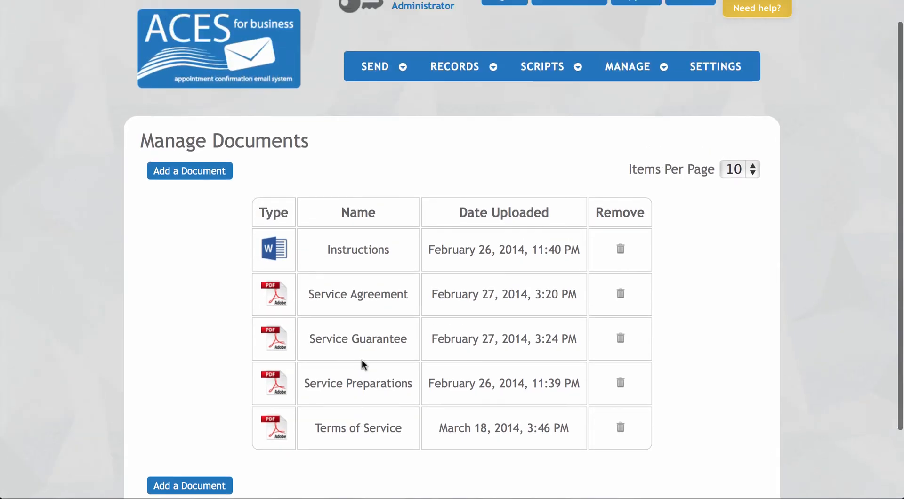
- Go to Manage > Assets > Images and open a blank Add an Image form
mouse_move(650, 101)
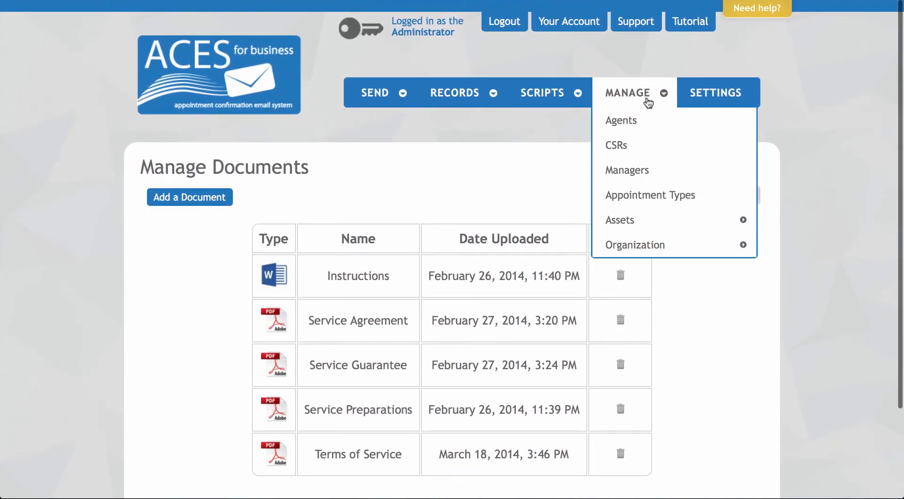
mouse_move(626, 214)
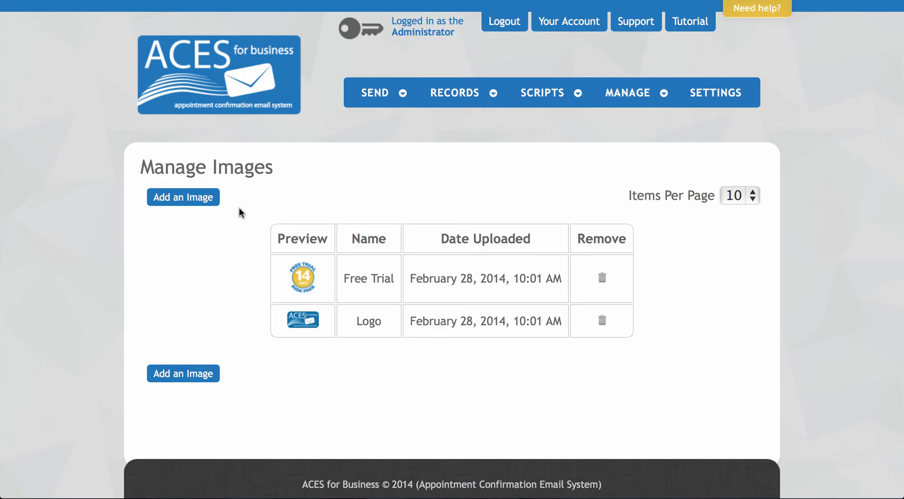
click(213, 196)
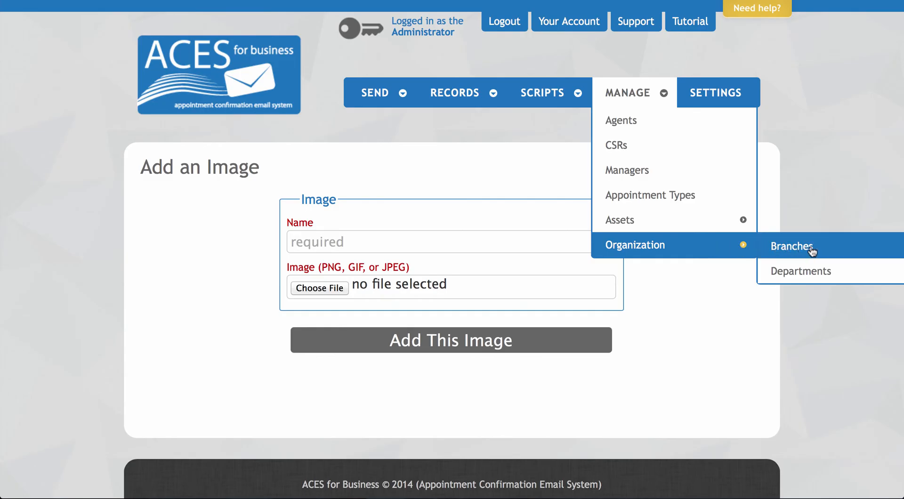
- Create a branch named Seattle WA from the Manage Branches page
click(844, 248)
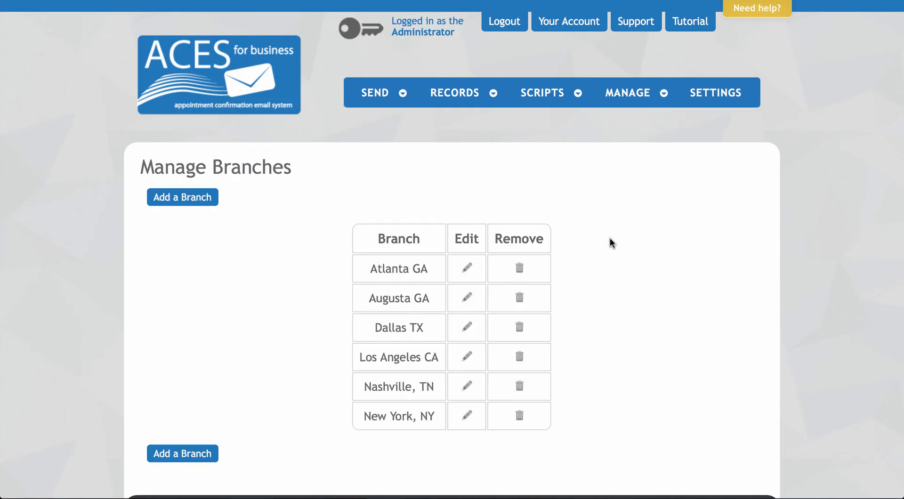
scroll(306, 215, down, 1)
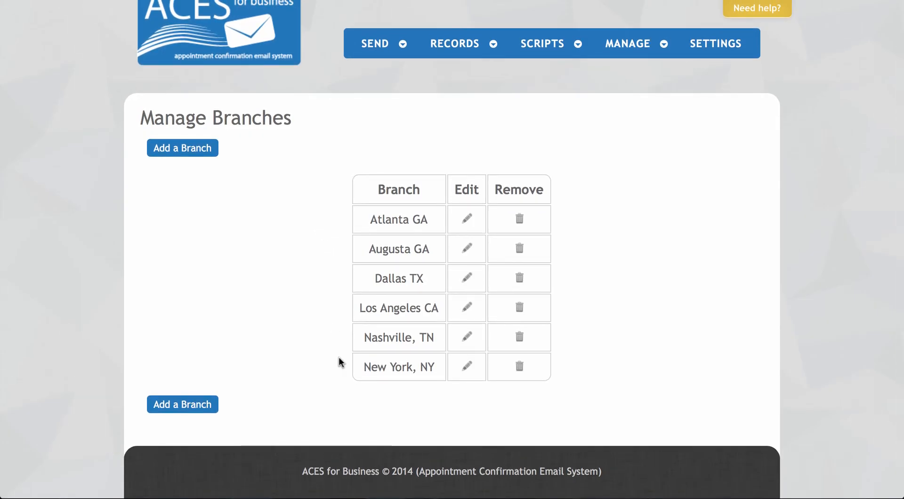
click(213, 152)
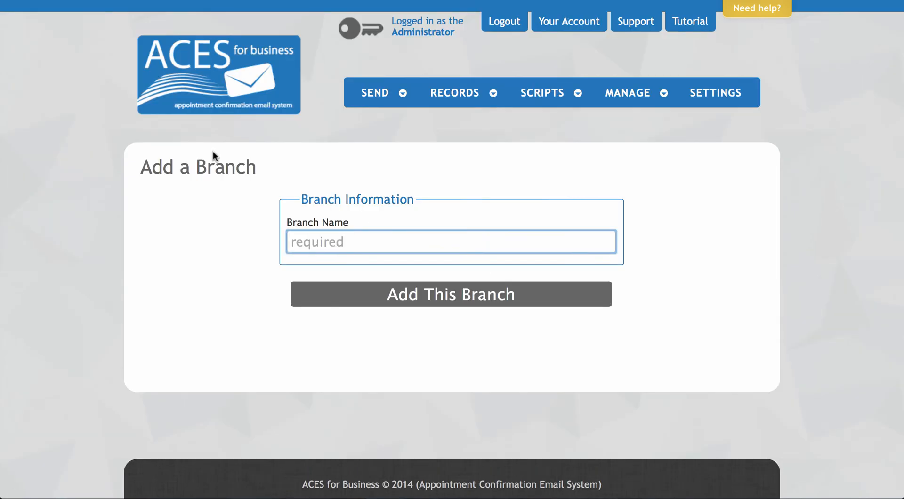
text(Seattle WA)
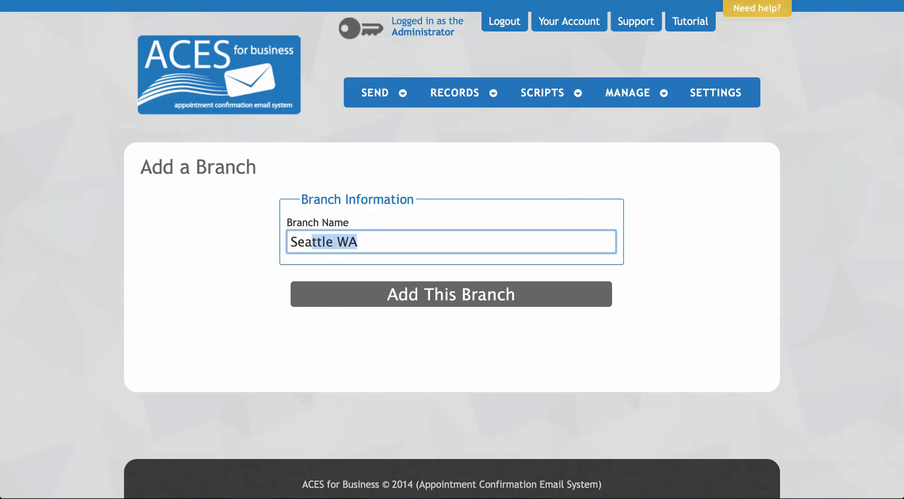
click(322, 297)
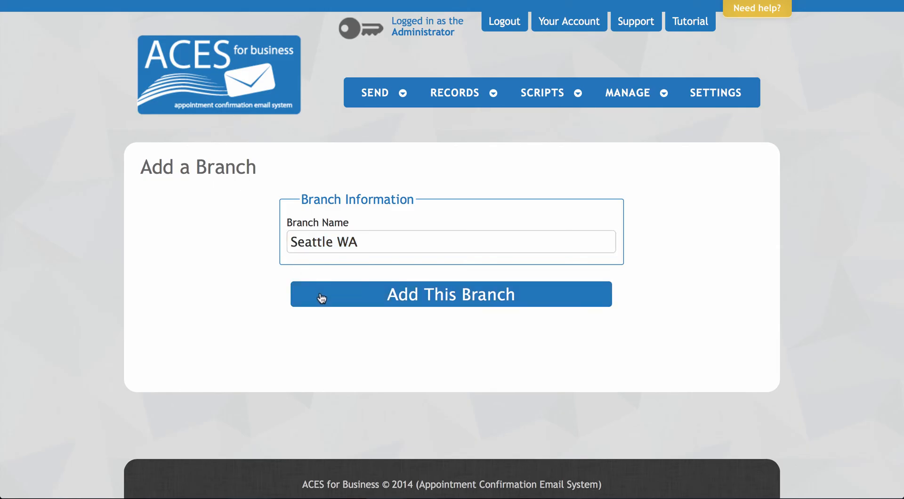
scroll(320, 296, down, 2)
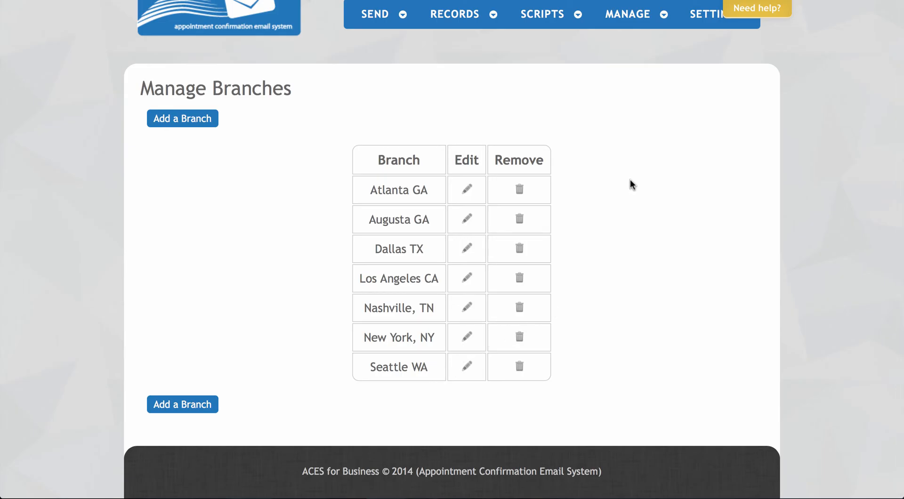
- From the three-department Manage Departments list, bring up a blank Add a Department form
mouse_move(650, 23)
mouse_move(668, 137)
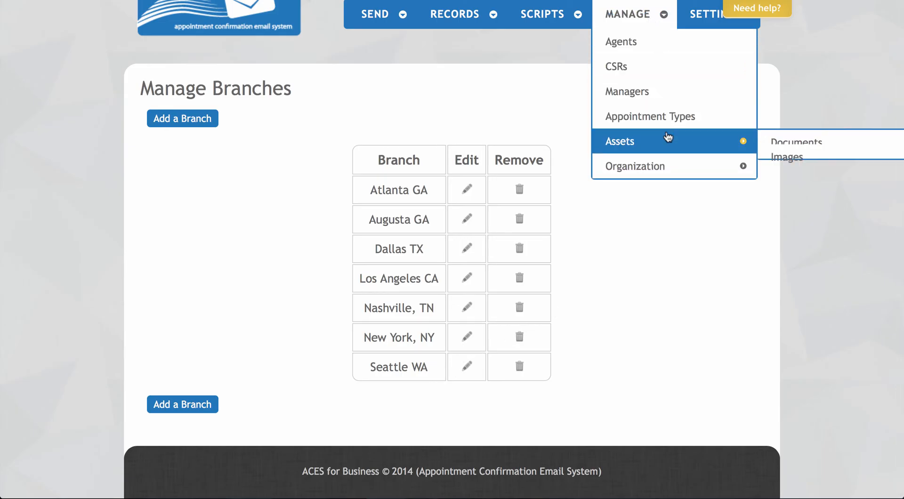
mouse_move(666, 168)
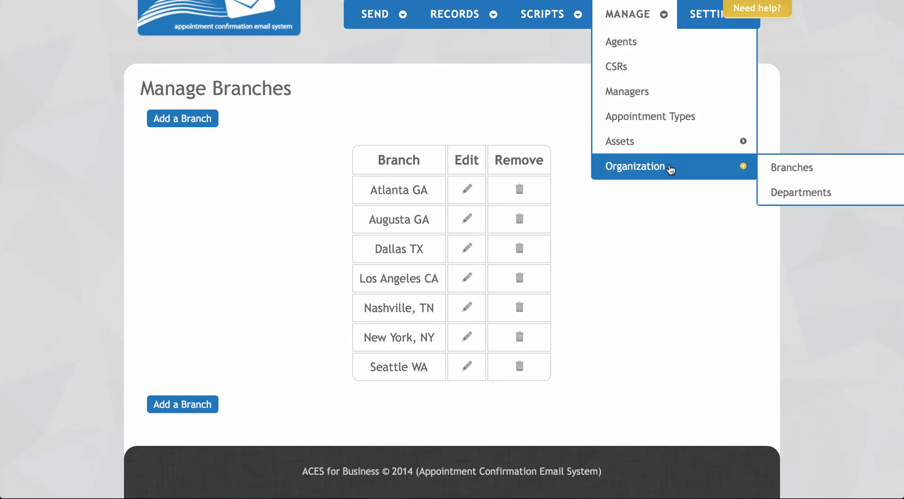
click(853, 194)
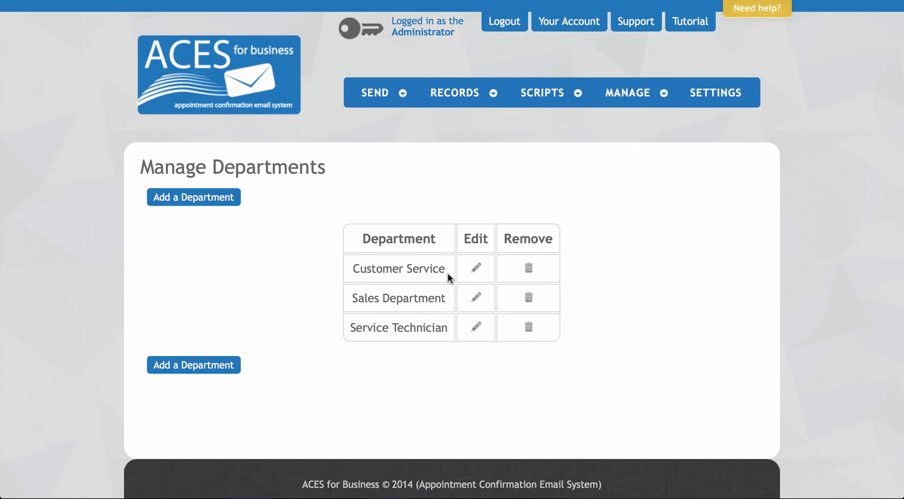
click(233, 197)
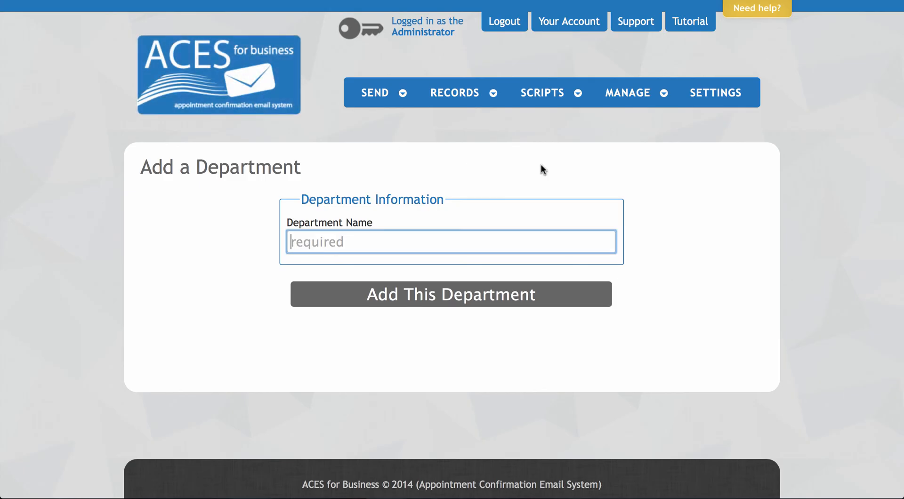
click(612, 92)
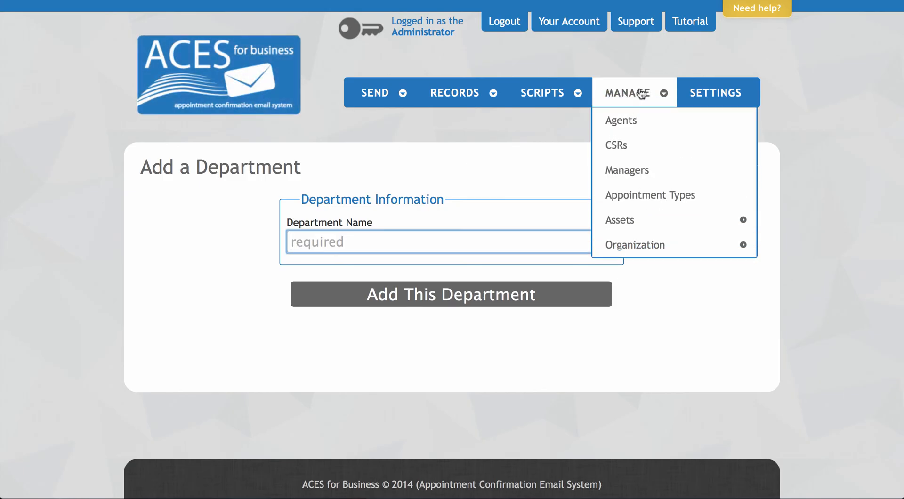
- Assign the Home Inspector agent to the Atlanta GA branch
click(639, 120)
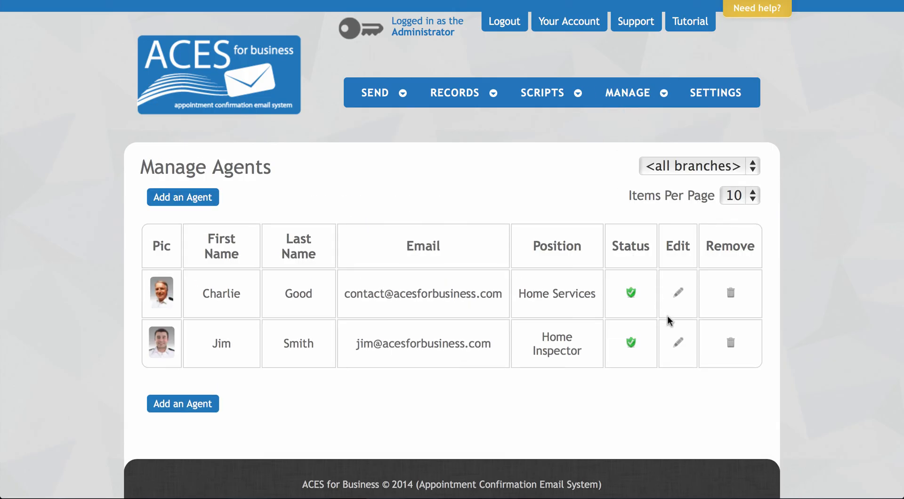
click(678, 342)
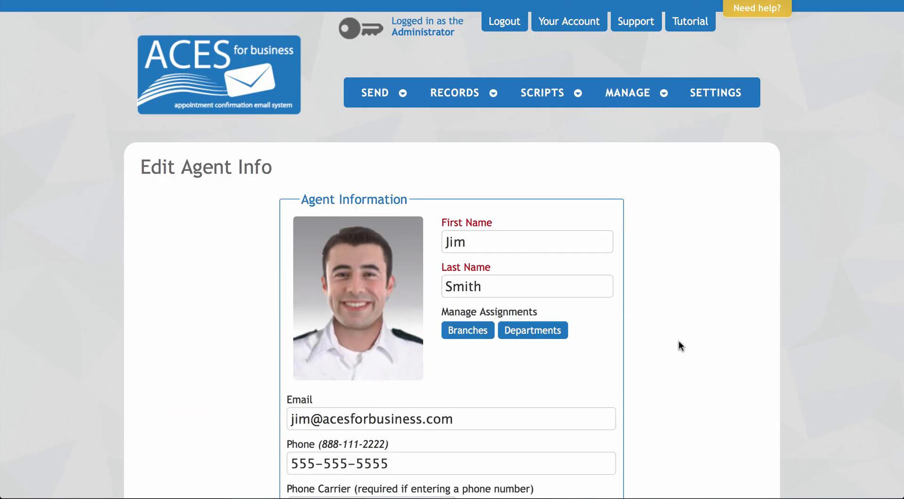
scroll(679, 345, down, 3)
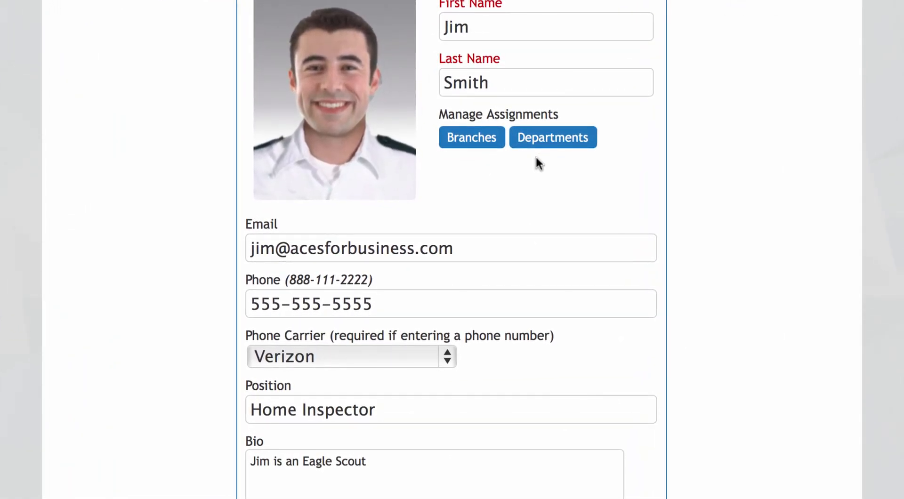
click(460, 137)
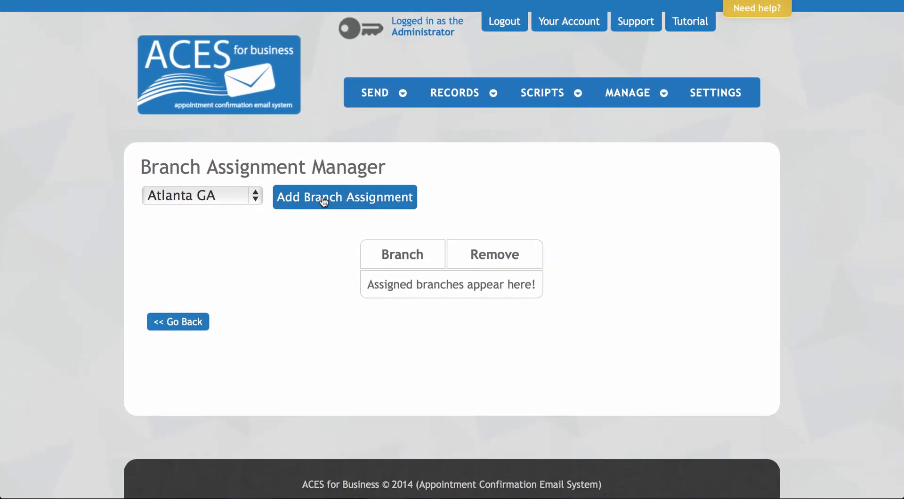
click(324, 200)
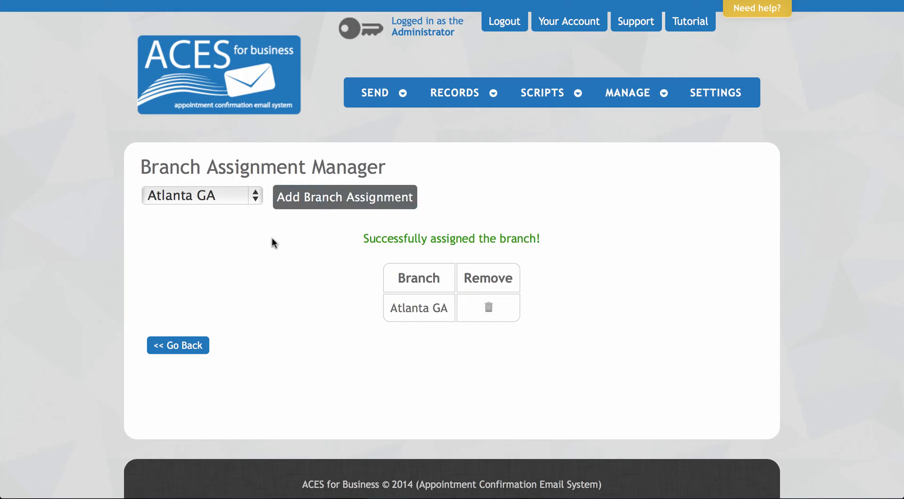
- Add Augusta GA as the agent's second branch assignment
click(253, 195)
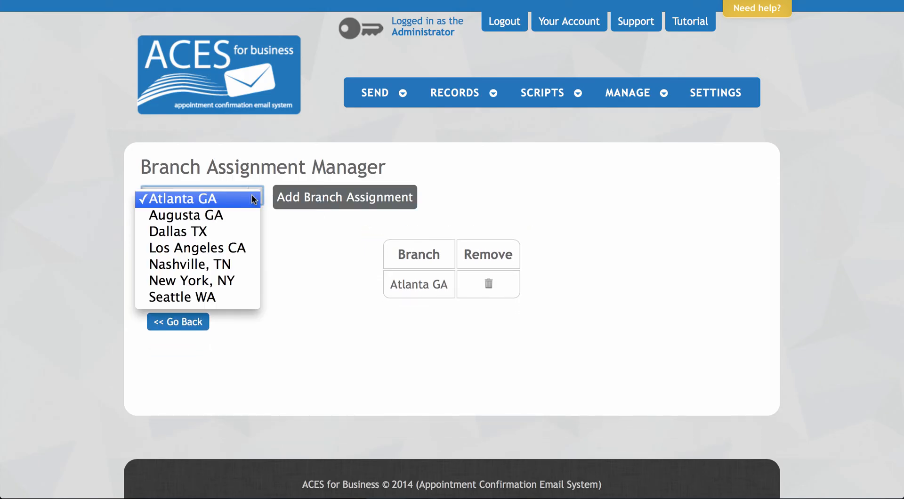
click(238, 216)
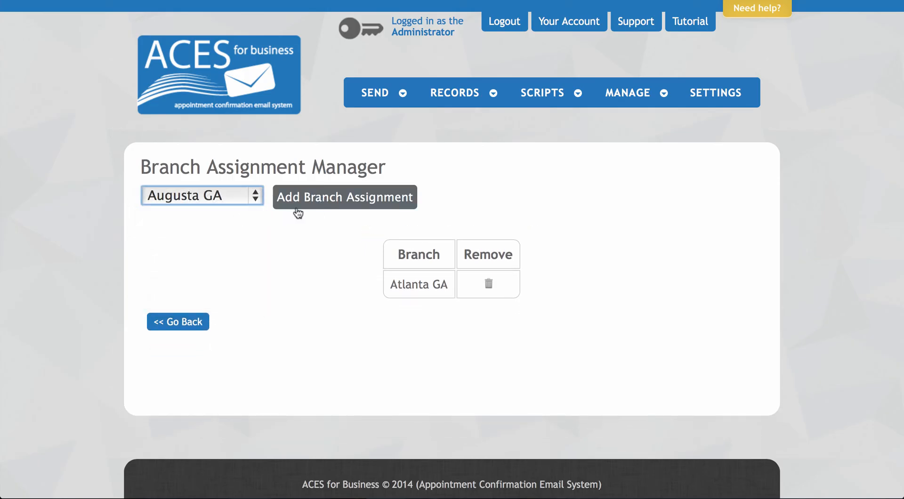
click(324, 198)
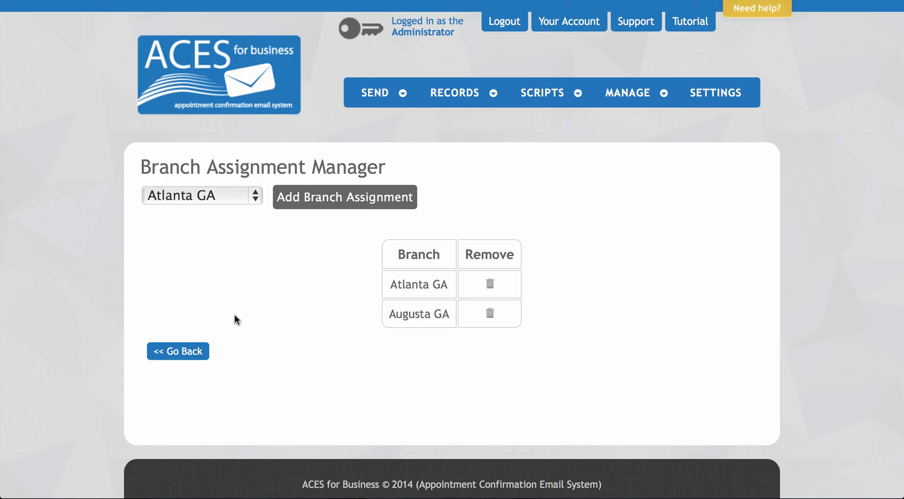
- Add Service Technician to the Home Inspector agent's department assignments
click(189, 351)
scroll(222, 238, down, 2)
scroll(223, 237, down, 3)
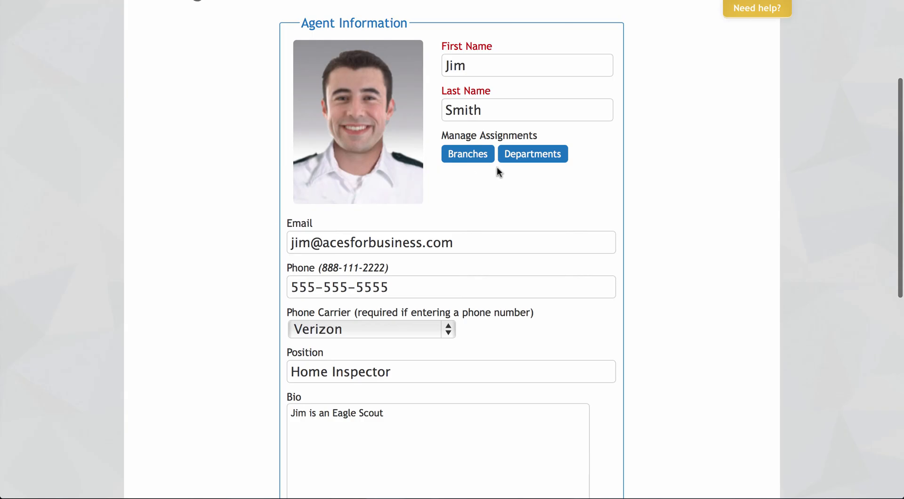
click(539, 153)
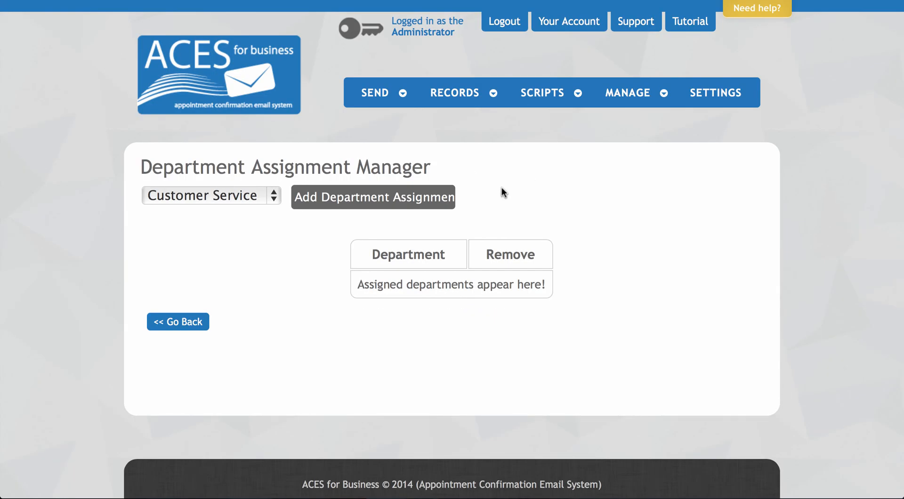
click(272, 194)
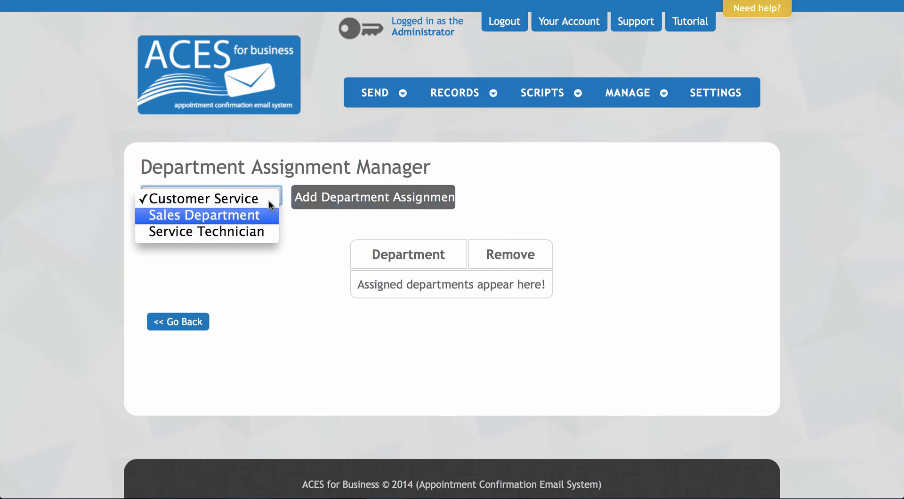
click(264, 230)
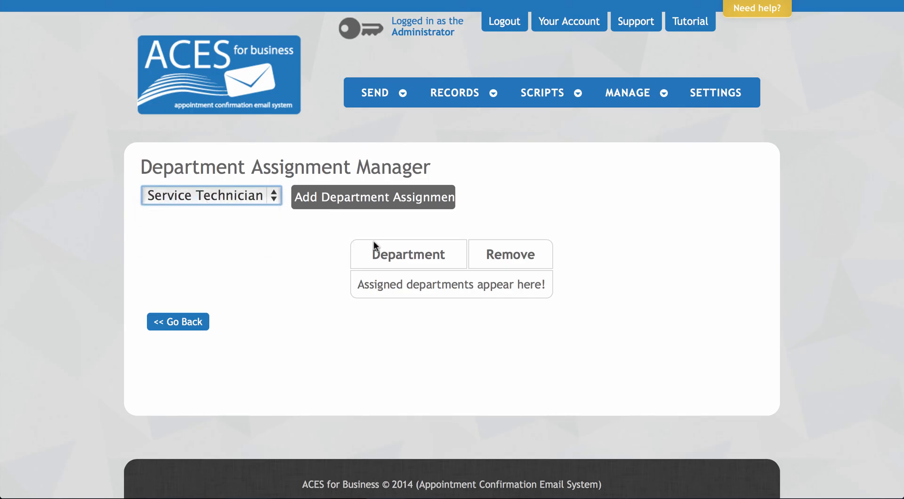
click(371, 195)
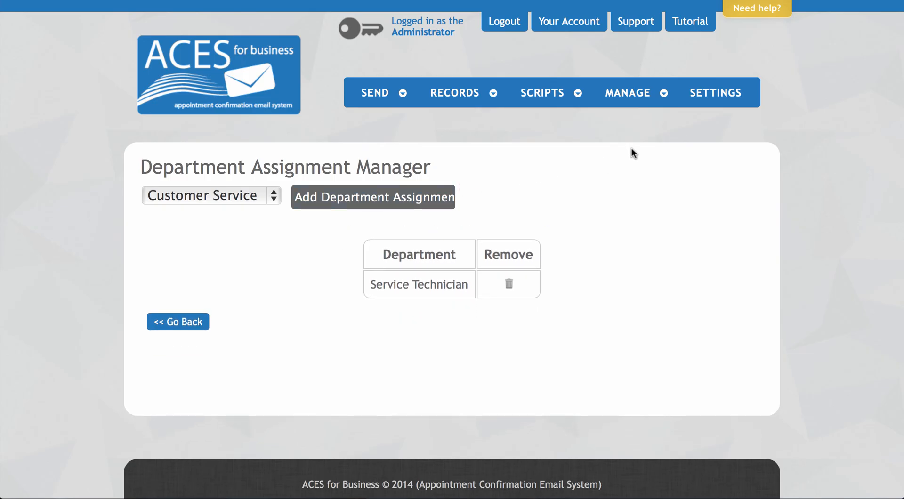
- Use the ACES for Business logo to return to the administrator dashboard
click(222, 84)
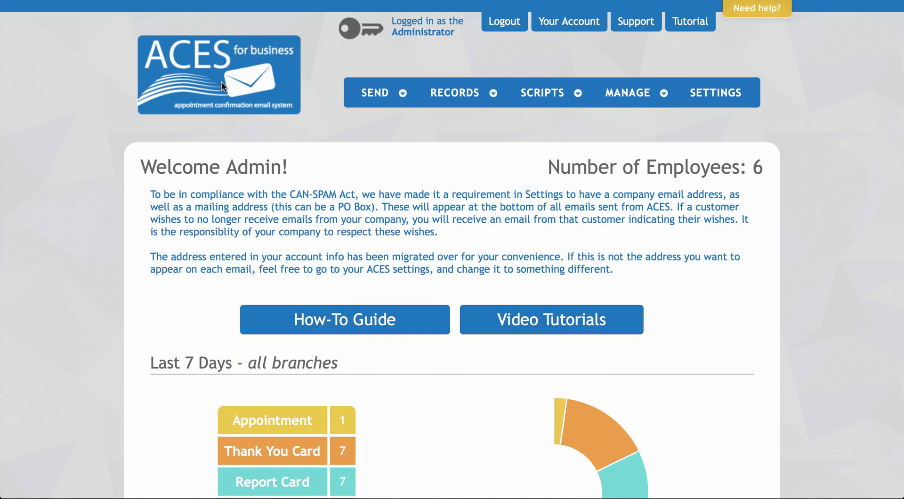